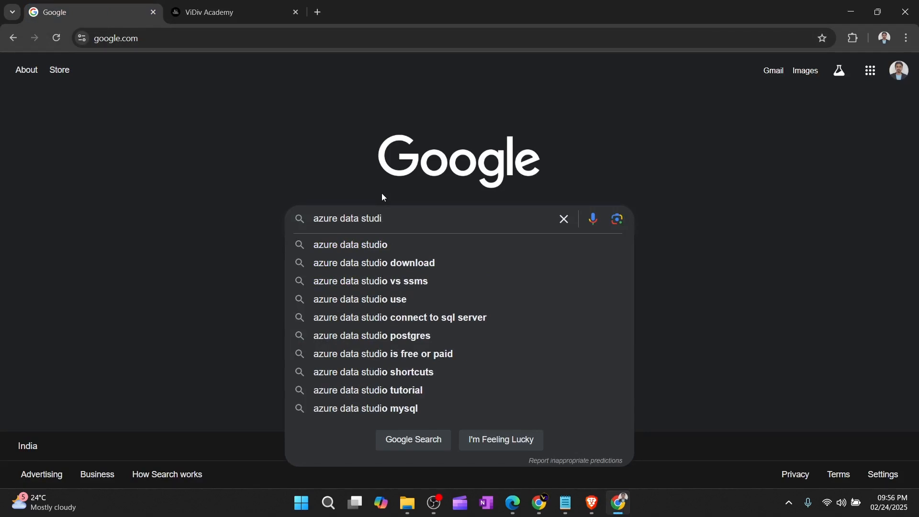
# Step: Search Google for 'azure data studio download' and open Microsoft's Download and Install Azure Data Studio article
pyautogui.press('Return')
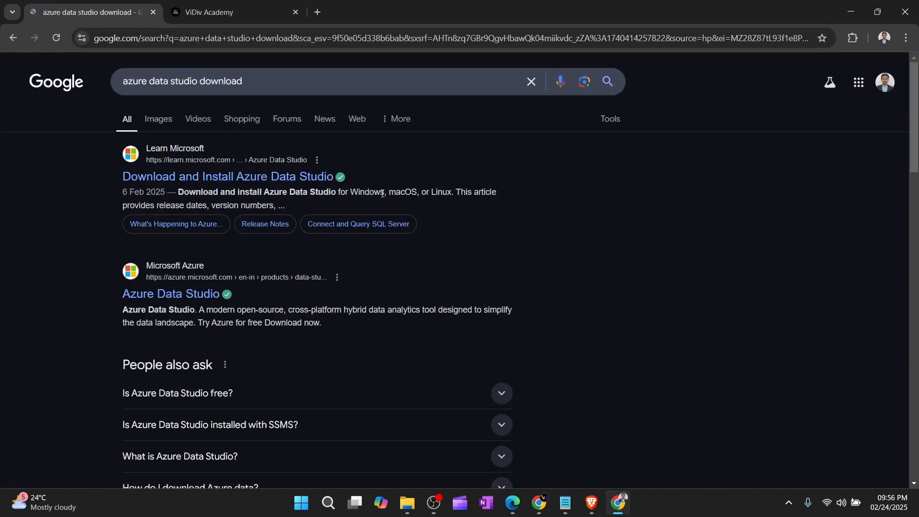
pyautogui.click(212, 179)
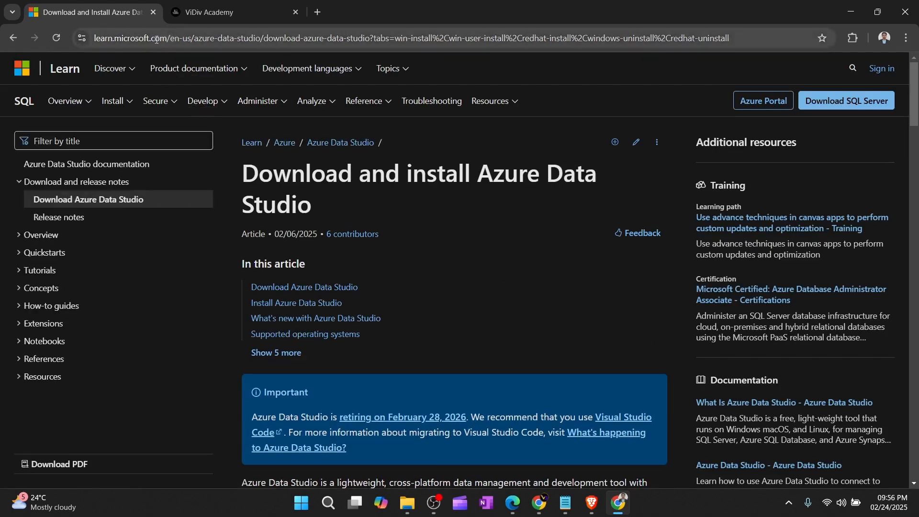
# Step: Download the Windows x64 user installer for Azure Data Studio 1.51.1
pyautogui.scroll(-3, 337, 279)
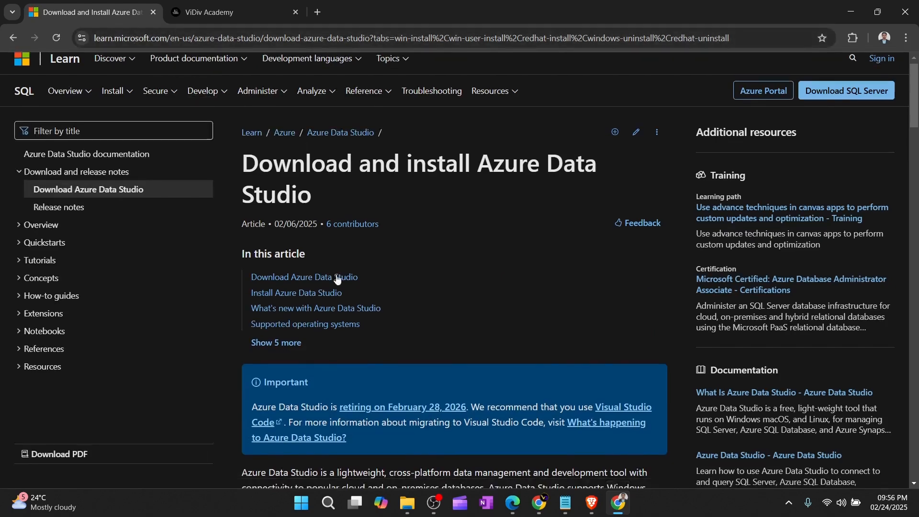
pyautogui.scroll(3, 336, 279)
pyautogui.scroll(-8, 337, 279)
pyautogui.scroll(-15, 337, 279)
pyautogui.scroll(4, 315, 218)
pyautogui.scroll(-1, 316, 218)
pyautogui.scroll(5, 316, 218)
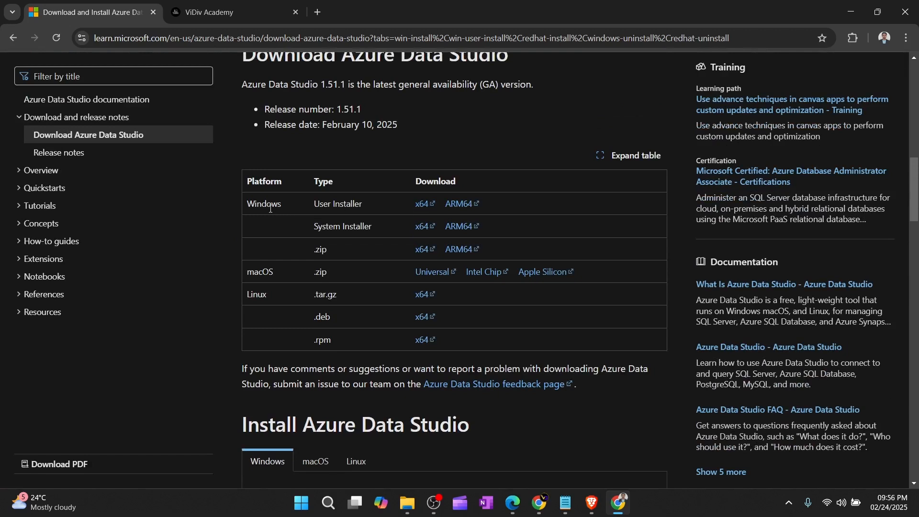
pyautogui.click(420, 207)
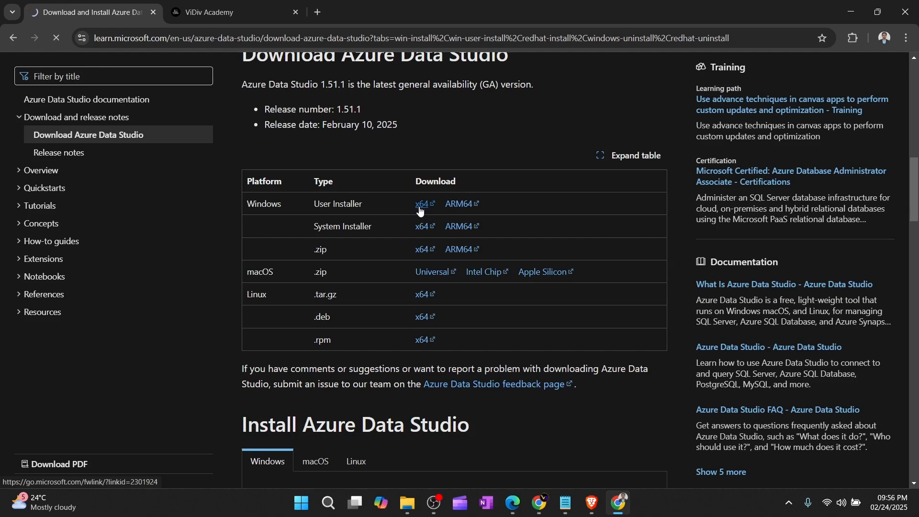
# Step: Browse the macOS and Linux installation instructions, then return to the Windows instructions
pyautogui.scroll(-10, 548, 279)
pyautogui.scroll(-5, 547, 279)
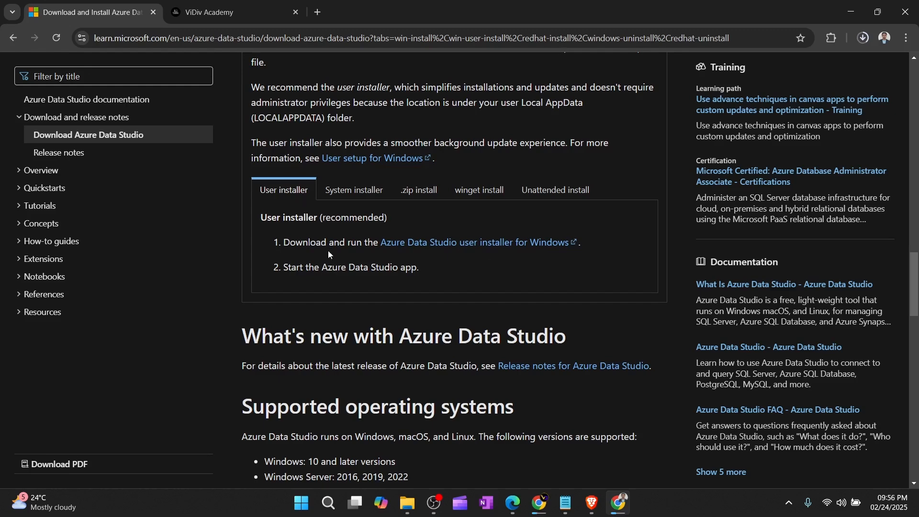
pyautogui.scroll(7, 328, 250)
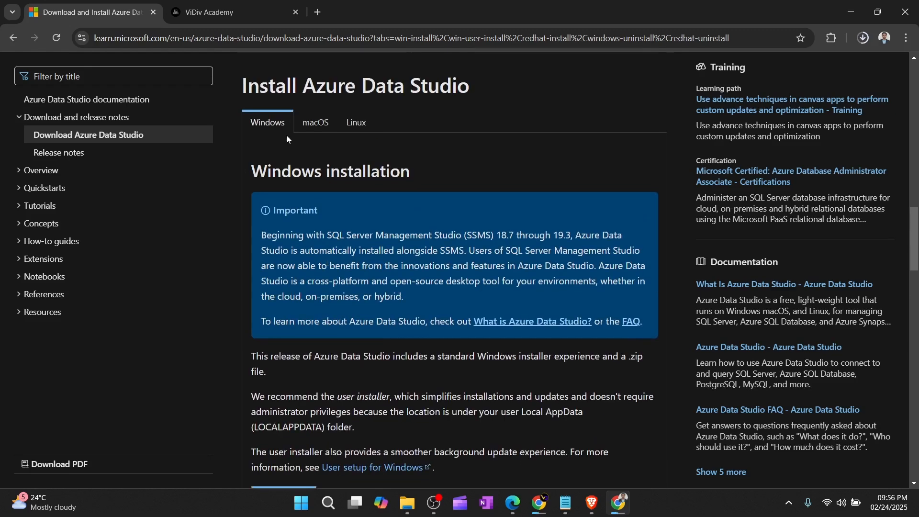
pyautogui.click(316, 122)
pyautogui.click(356, 122)
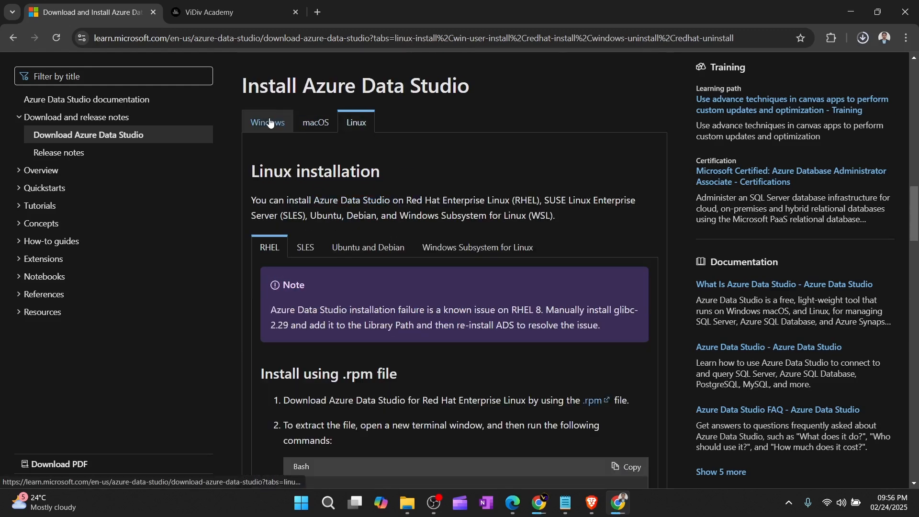
pyautogui.click(276, 122)
# Step: Confirm in the browser's download history that the 142 MB installer finished downloading
pyautogui.scroll(-9, 335, 208)
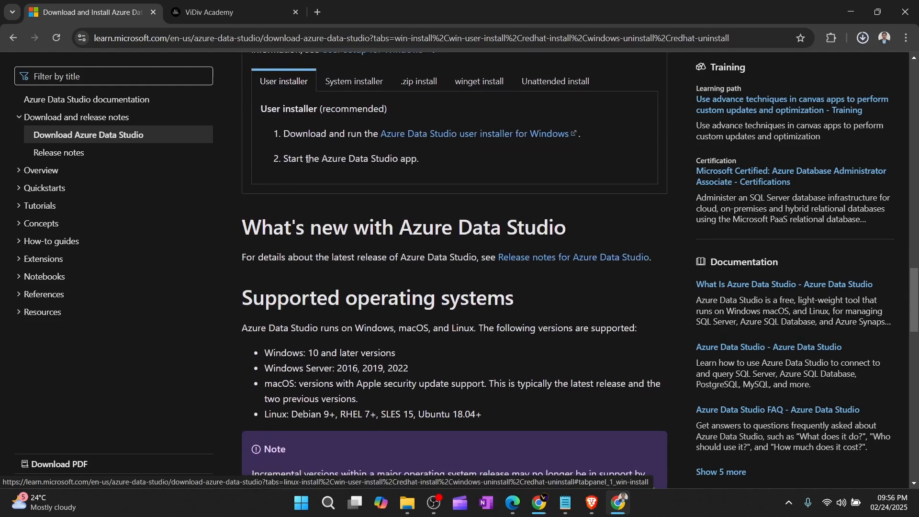
pyautogui.scroll(-9, 356, 198)
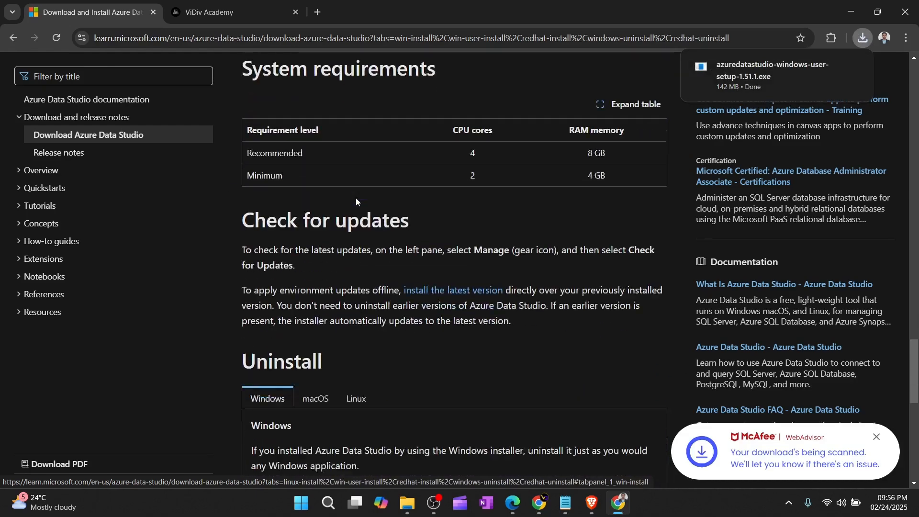
pyautogui.scroll(-4, 355, 197)
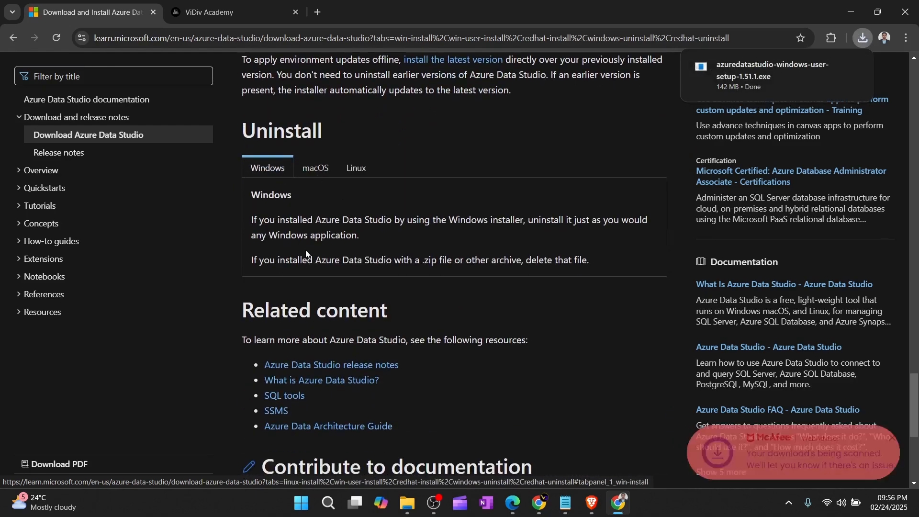
pyautogui.scroll(-4, 305, 250)
pyautogui.scroll(15, 305, 249)
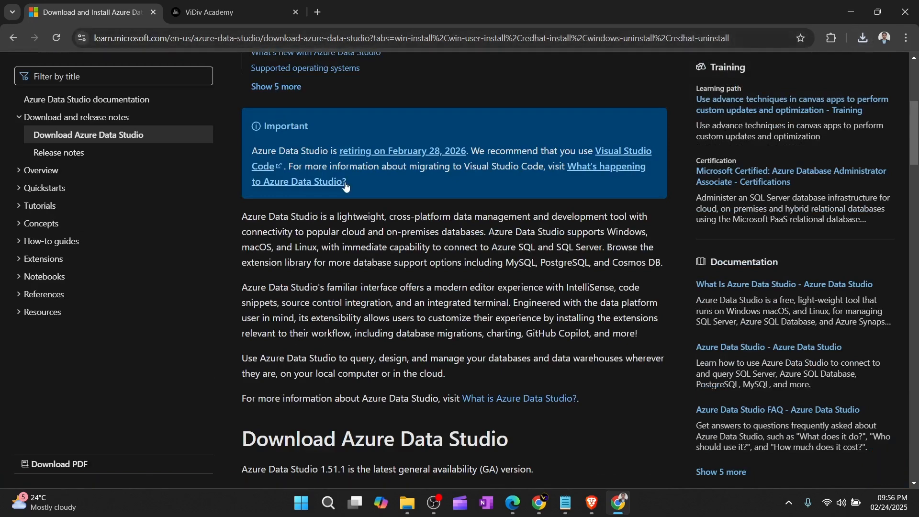
pyautogui.click(865, 39)
# Step: Launch azuredatastudio-windows-user-setup-1.51.1.exe from Downloads and accept the licence agreement
pyautogui.click(832, 91)
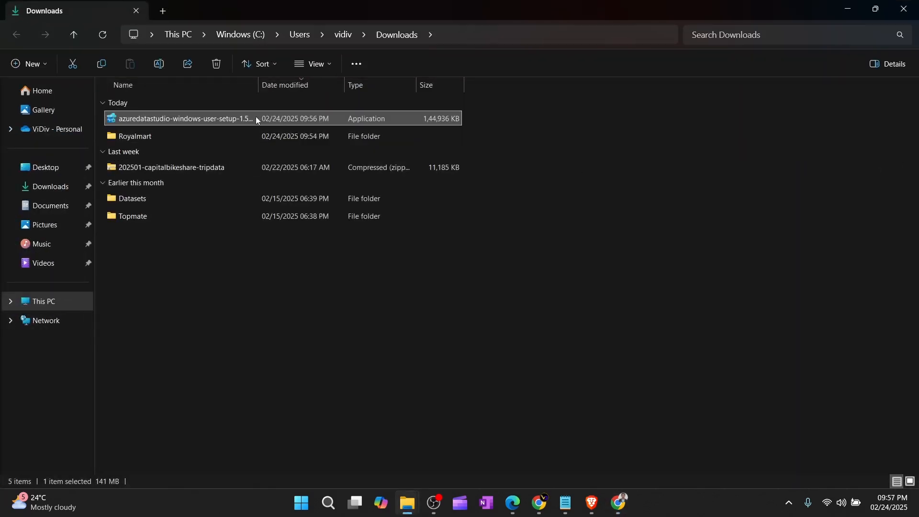
pyautogui.doubleClick(236, 117)
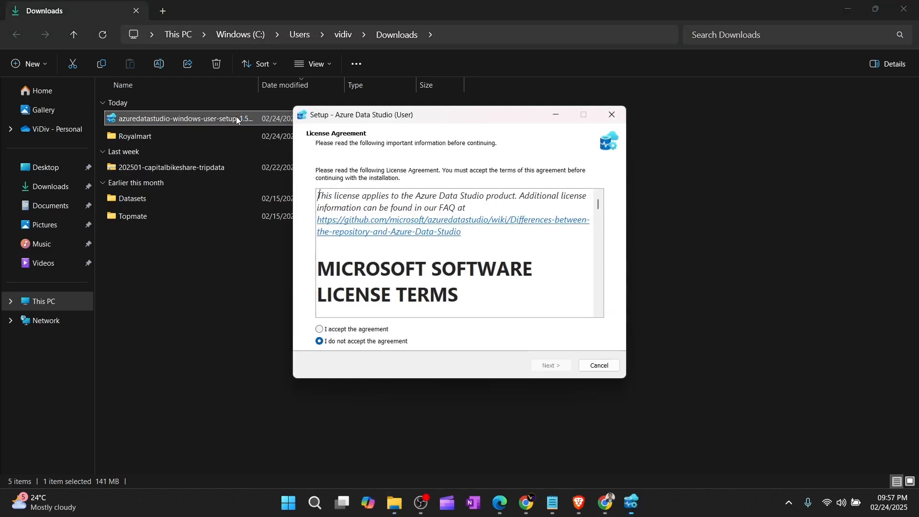
pyautogui.click(320, 329)
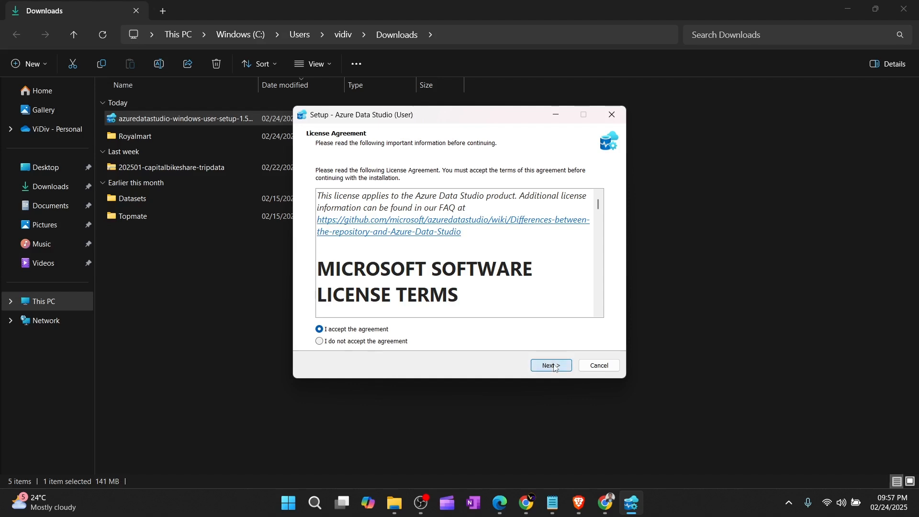
# Step: Keep the default install location, Start Menu folder and Add to PATH task, then install and finish
pyautogui.click(551, 366)
pyautogui.click(551, 366)
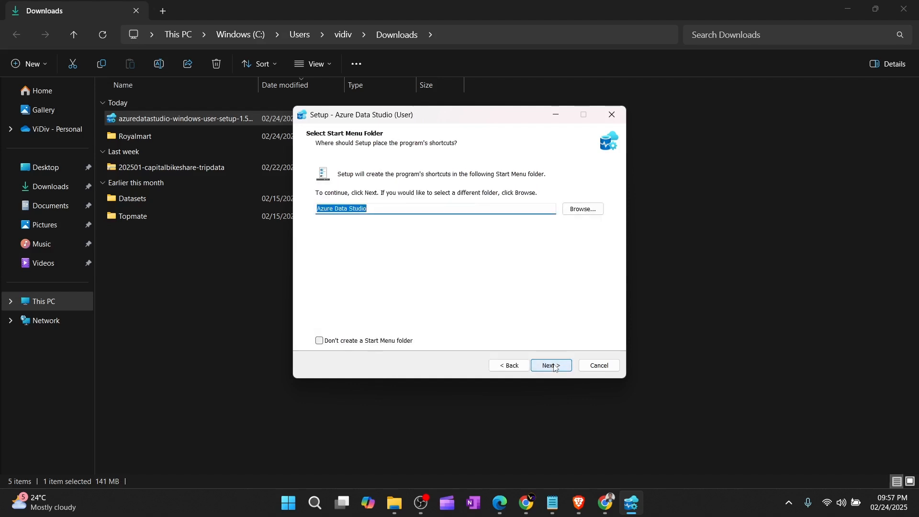
pyautogui.click(551, 366)
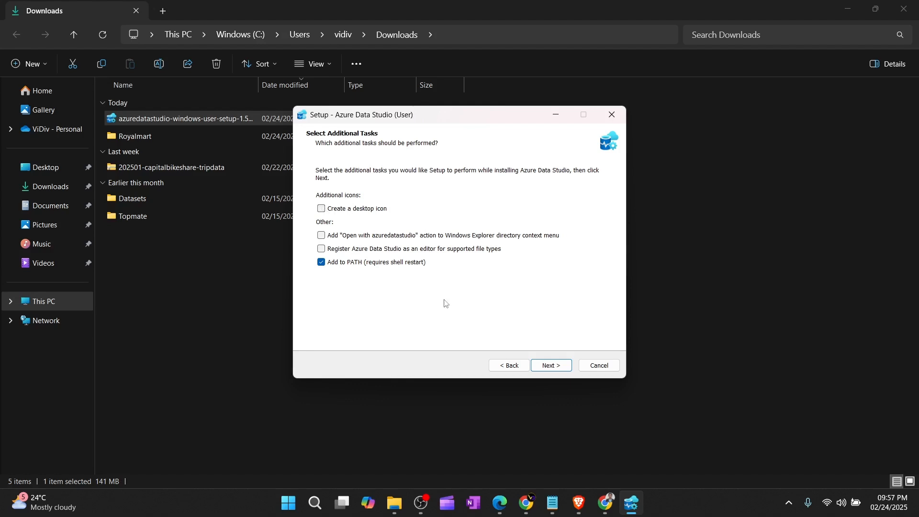
pyautogui.click(552, 367)
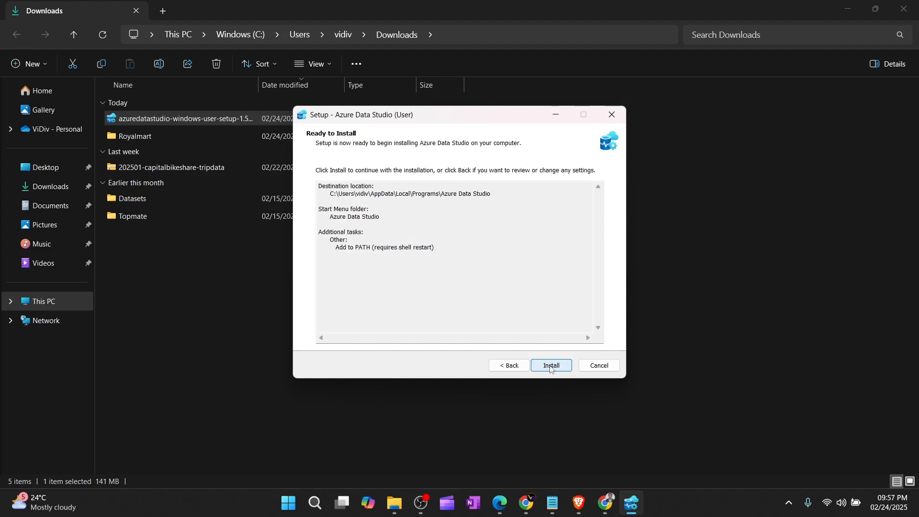
pyautogui.click(552, 366)
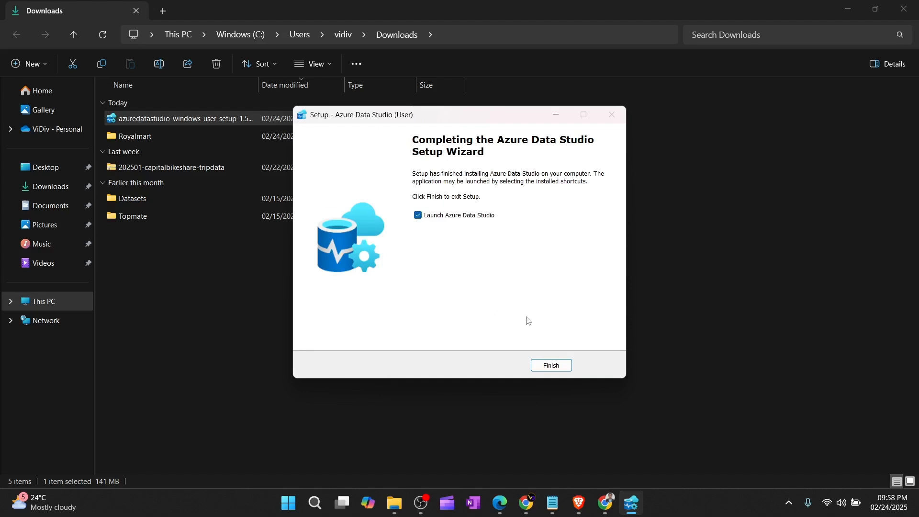
pyautogui.click(548, 367)
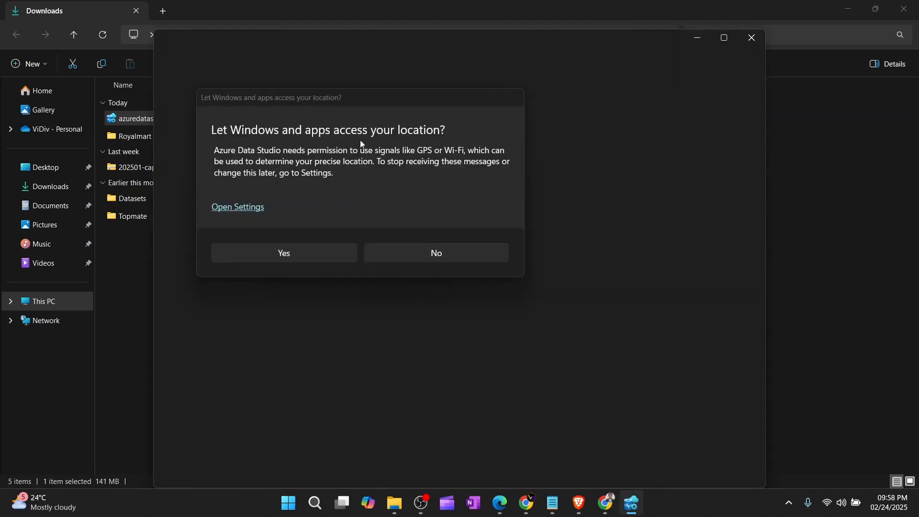
# Step: Allow location access, maximize the window, decline preview features, and dismiss the usage-data and retirement notices
pyautogui.click(309, 260)
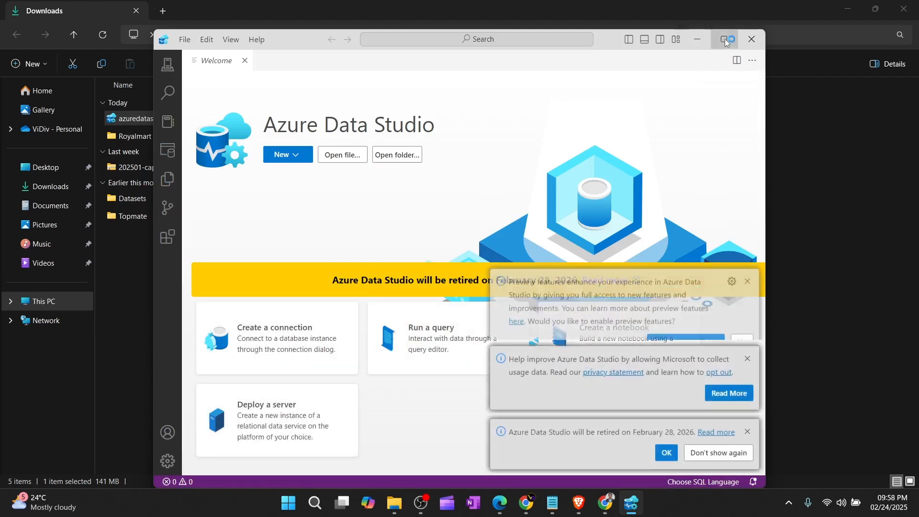
pyautogui.click(726, 41)
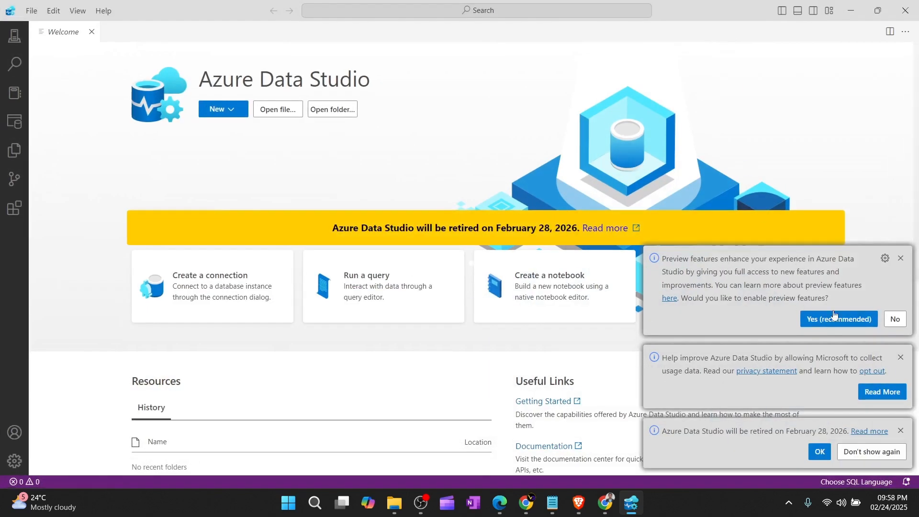
pyautogui.click(894, 319)
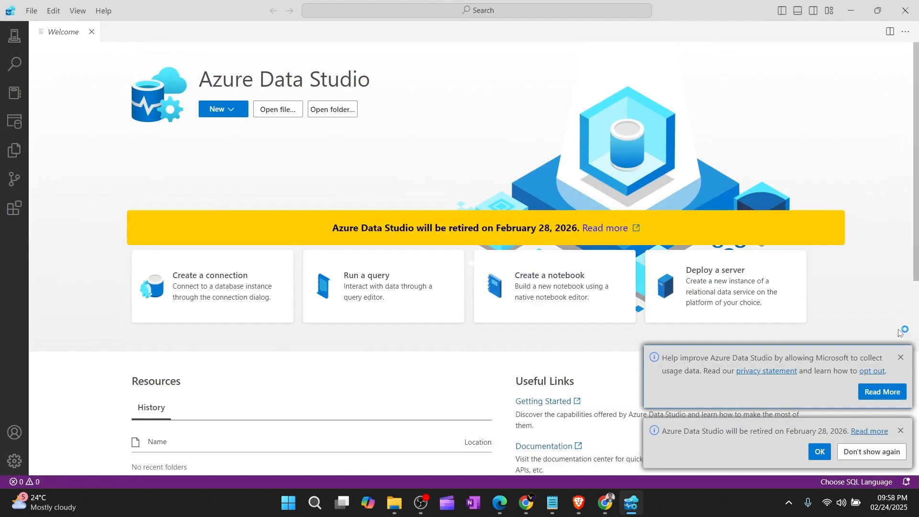
pyautogui.click(899, 359)
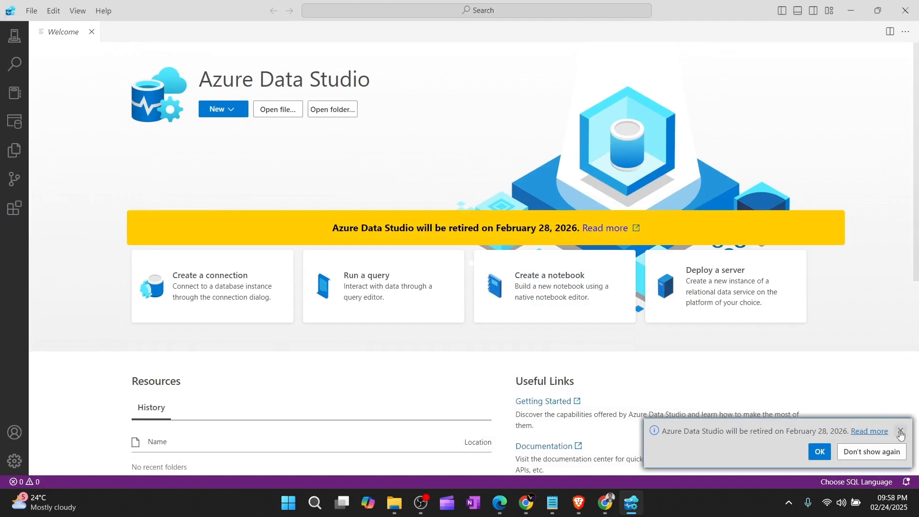
pyautogui.click(901, 432)
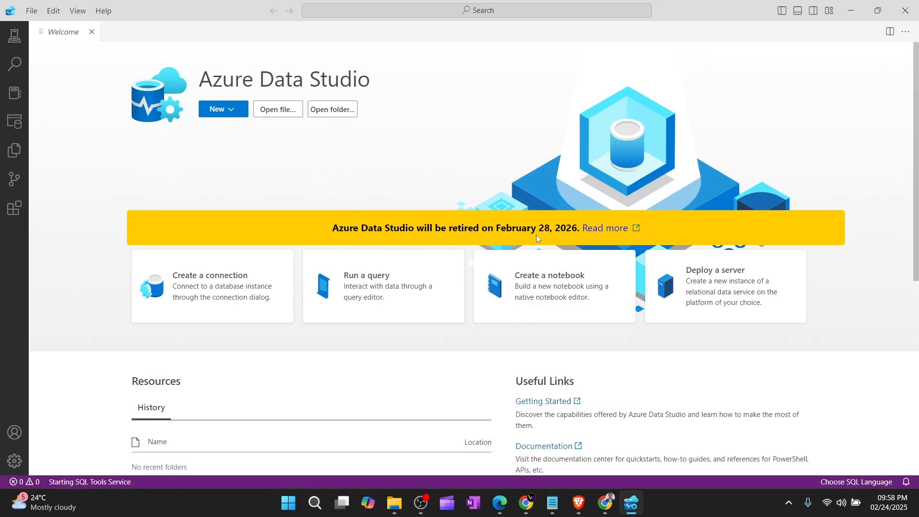
pyautogui.scroll(-1, 496, 290)
pyautogui.scroll(-3, 495, 291)
pyautogui.scroll(4, 496, 290)
# Step: Open the 'What's happening to Azure Data Studio?' article and highlight the retirement date passage
pyautogui.click(595, 226)
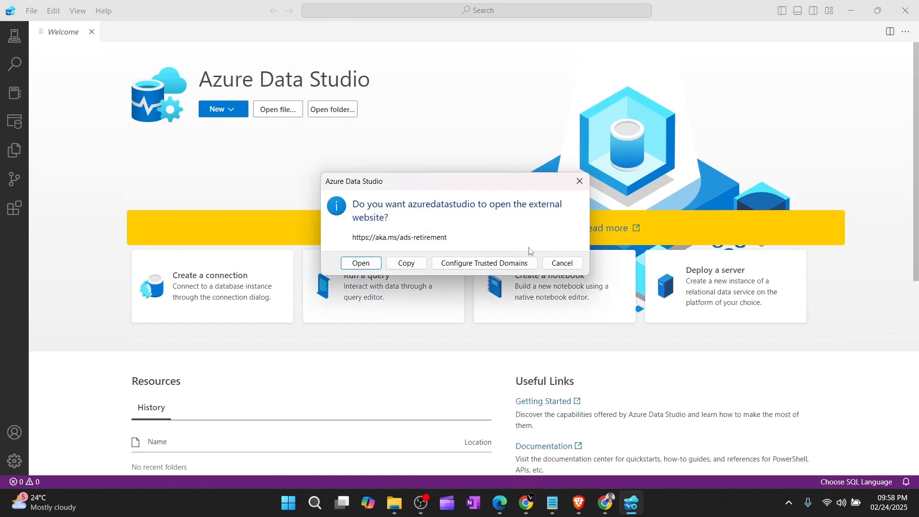
pyautogui.click(365, 263)
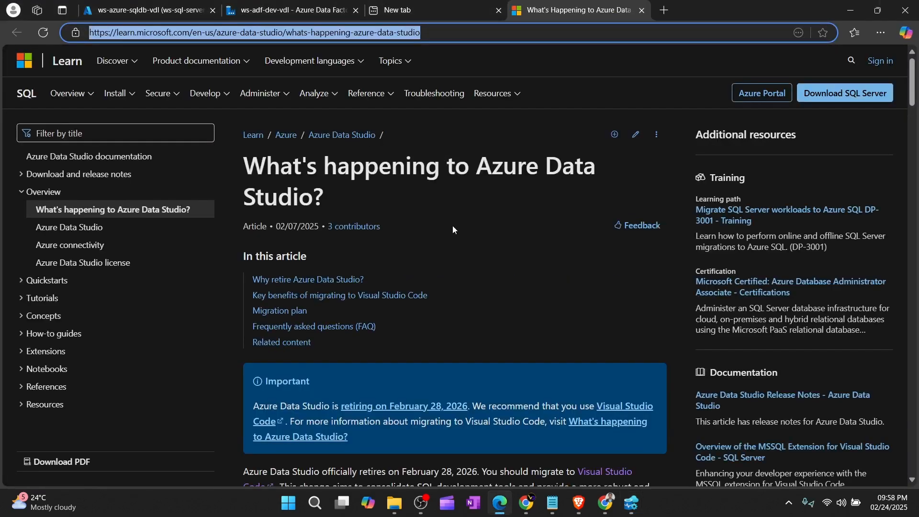
pyautogui.scroll(-2, 452, 225)
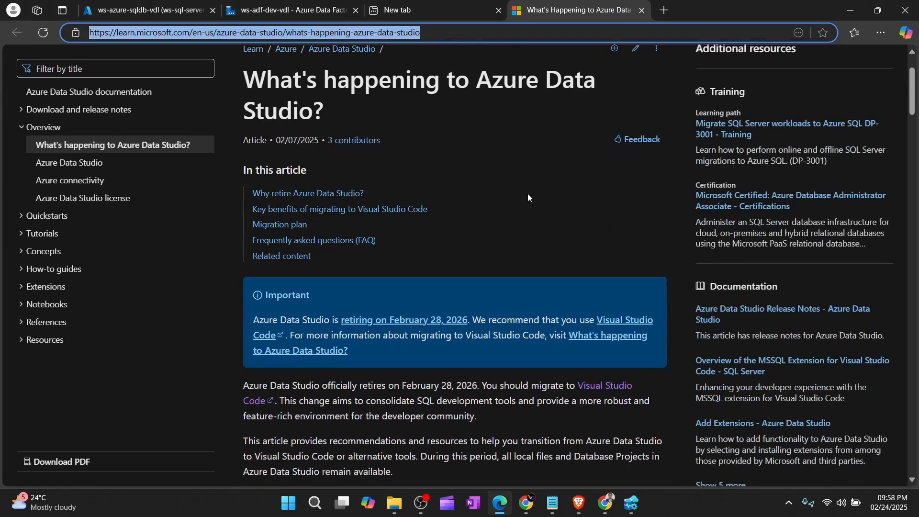
pyautogui.scroll(-5, 529, 197)
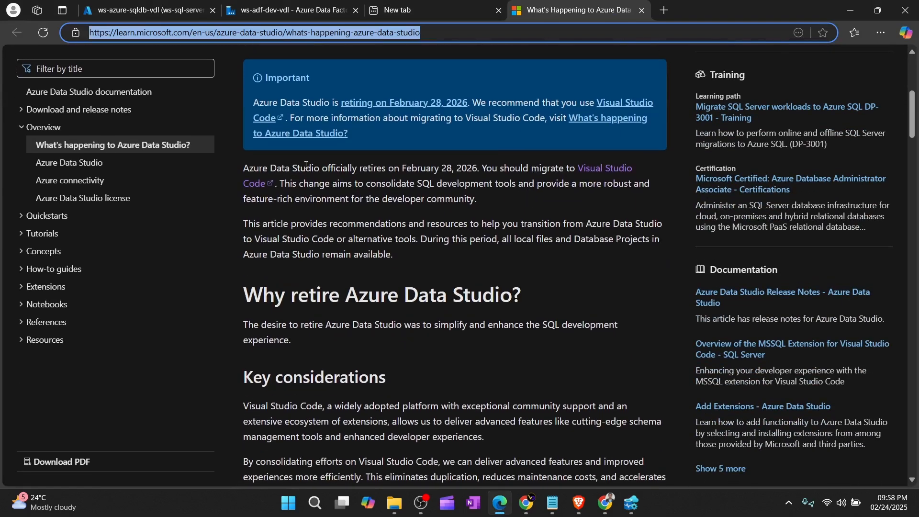
pyautogui.moveTo(420, 174); pyautogui.dragTo(468, 172)
pyautogui.click(499, 171)
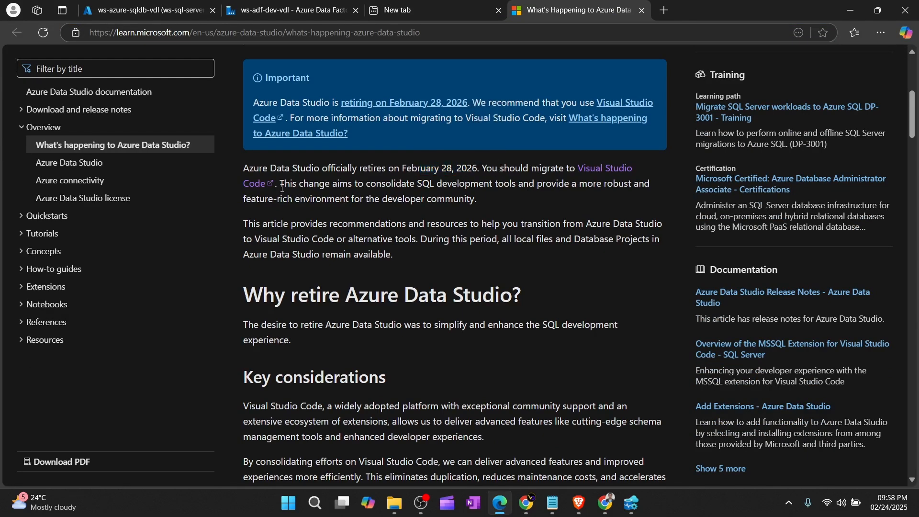
# Step: Highlight the SQL tools consolidation sentences, the 'Why retire Azure Data Studio?' heading, and February 28, 2026
pyautogui.moveTo(282, 187); pyautogui.dragTo(326, 223)
pyautogui.scroll(-1, 338, 276)
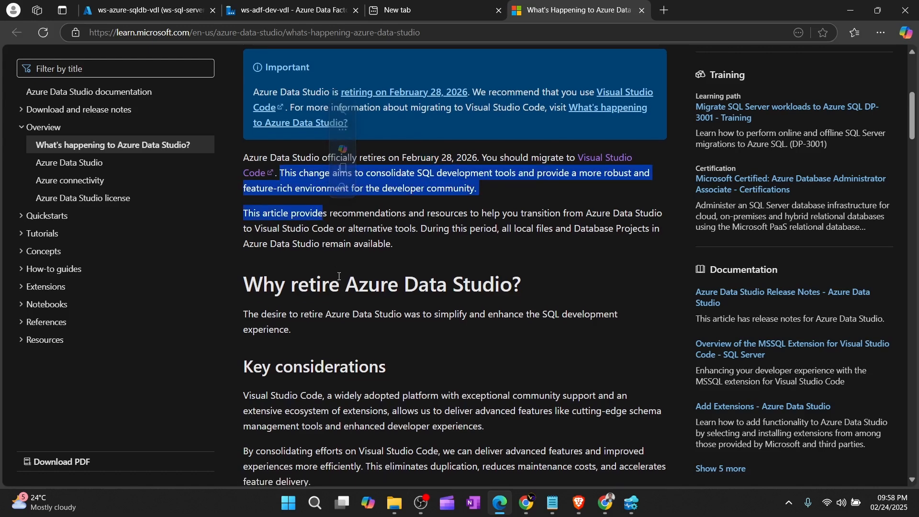
pyautogui.scroll(-1, 338, 276)
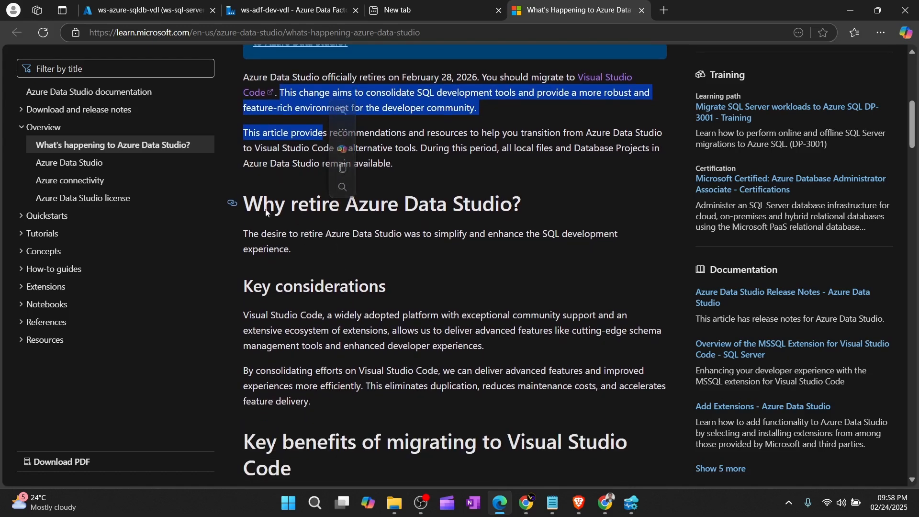
pyautogui.moveTo(249, 209); pyautogui.dragTo(516, 214)
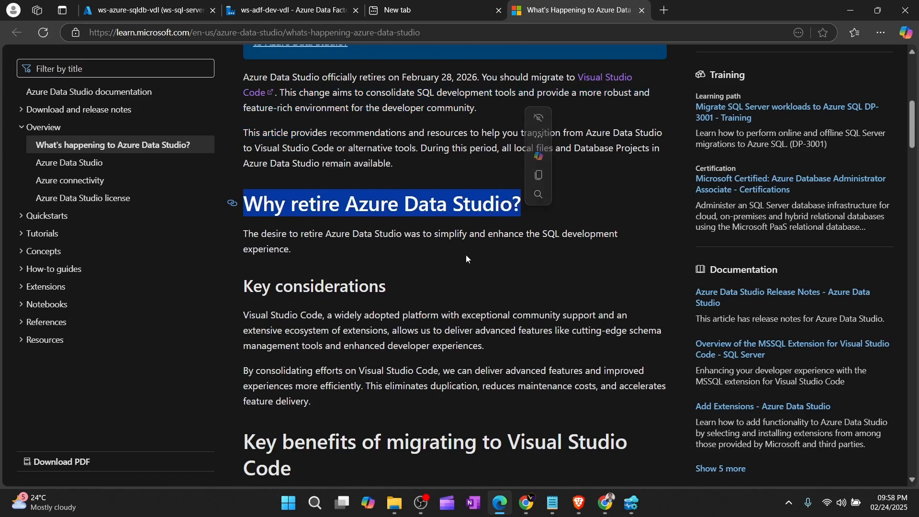
pyautogui.scroll(-1, 466, 255)
pyautogui.scroll(-1, 466, 254)
pyautogui.scroll(5, 466, 255)
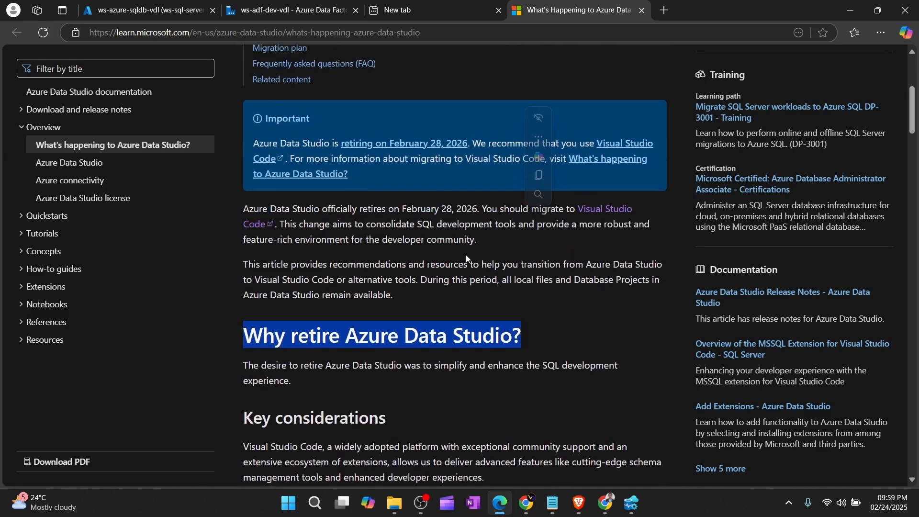
pyautogui.moveTo(403, 271); pyautogui.dragTo(478, 271)
pyautogui.scroll(4, 421, 280)
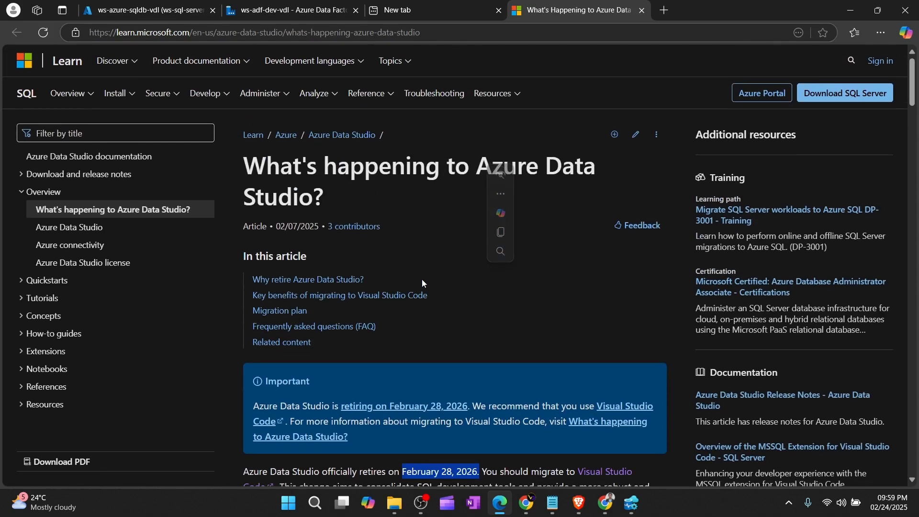
pyautogui.scroll(-2, 455, 292)
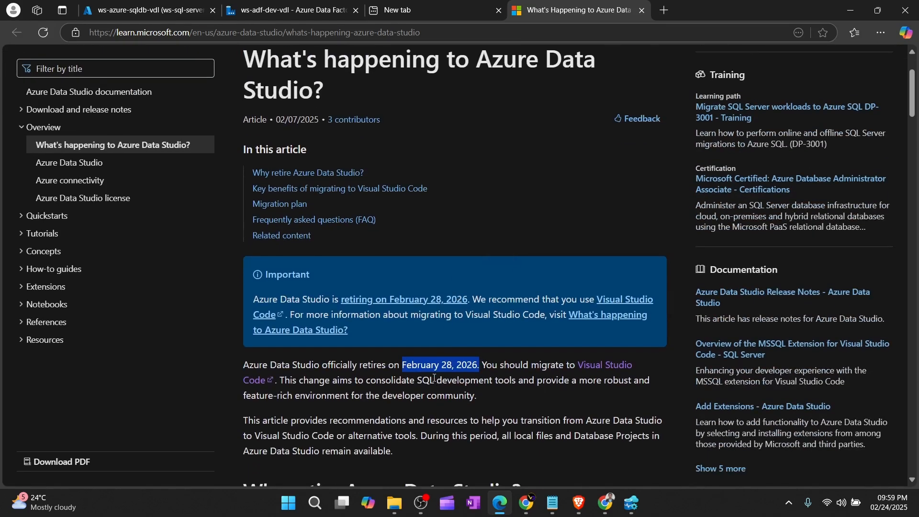
pyautogui.scroll(-3, 434, 381)
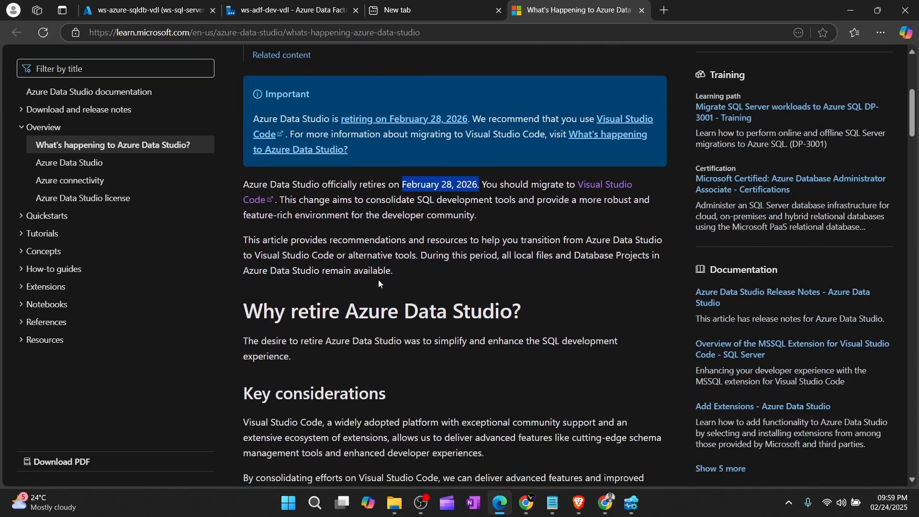
# Step: In the new tab, load the Azure portal via 'port' and open the Azure SQL resource list
pyautogui.click(406, 10)
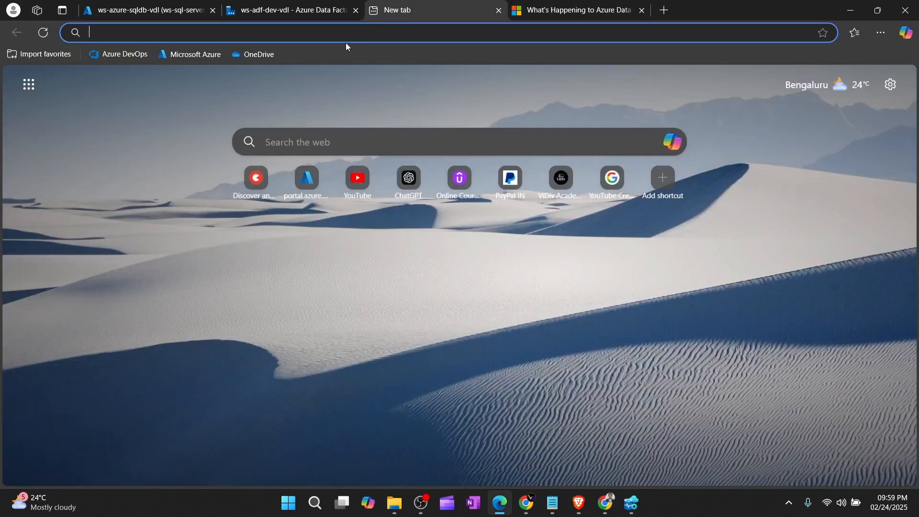
pyautogui.write('port')
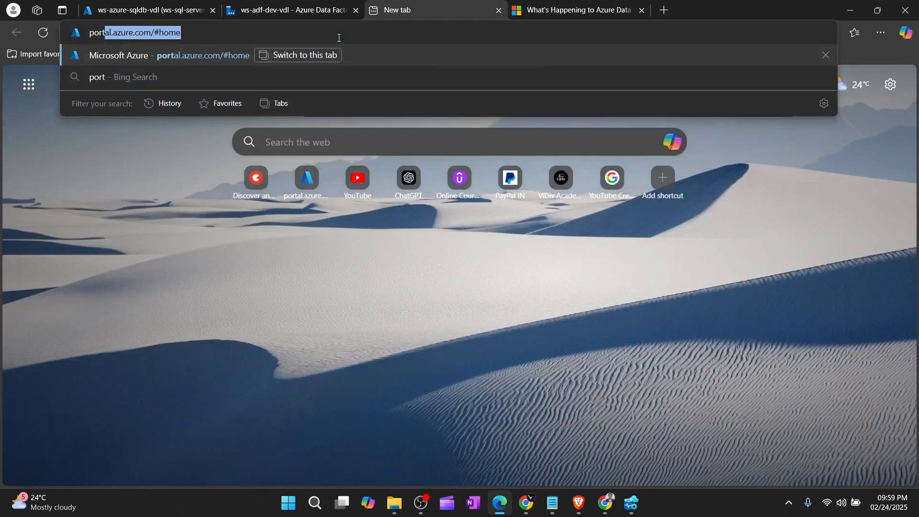
pyautogui.press('Return')
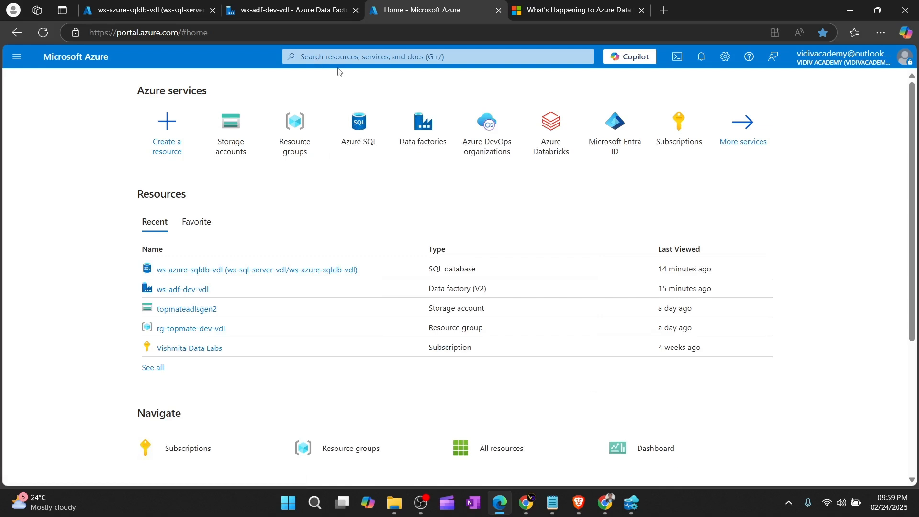
pyautogui.click(352, 124)
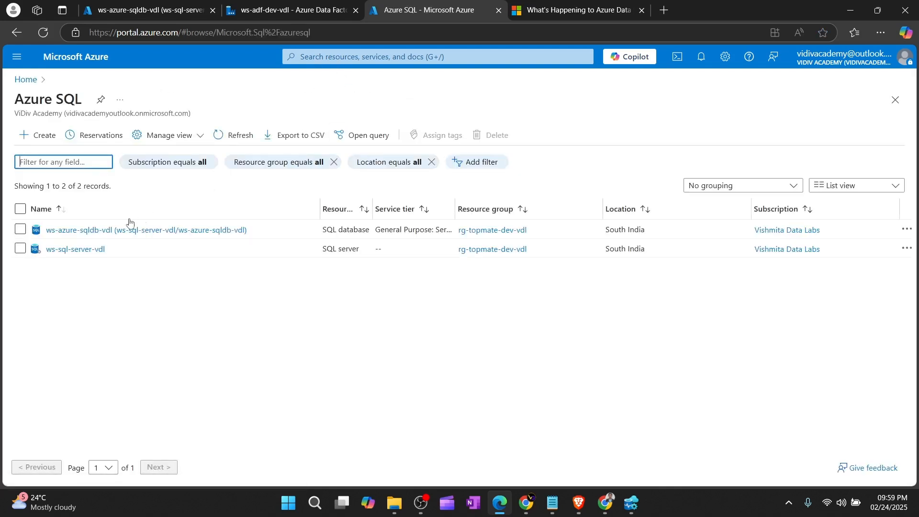
# Step: Open the ws-azure-sqldb-vdl database overview under ws-sql-server-vdl, then return to Azure Data Studio
pyautogui.click(70, 255)
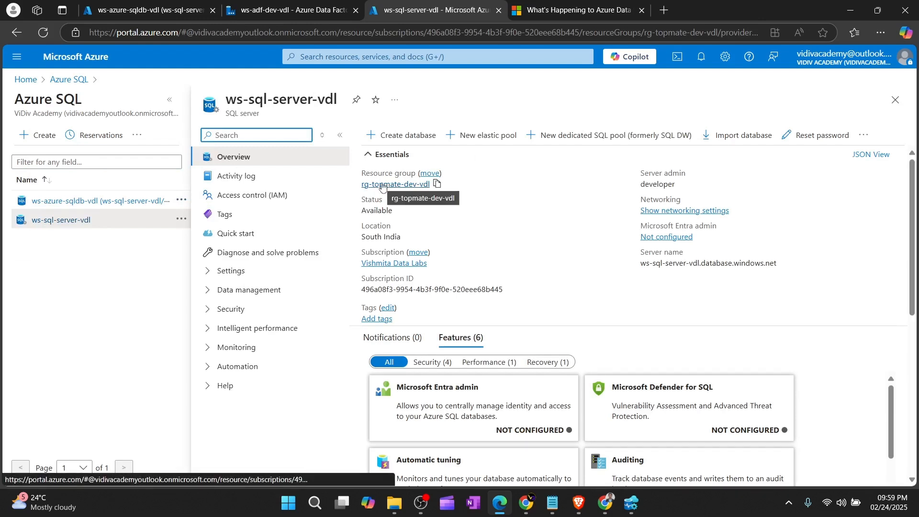
pyautogui.click(85, 206)
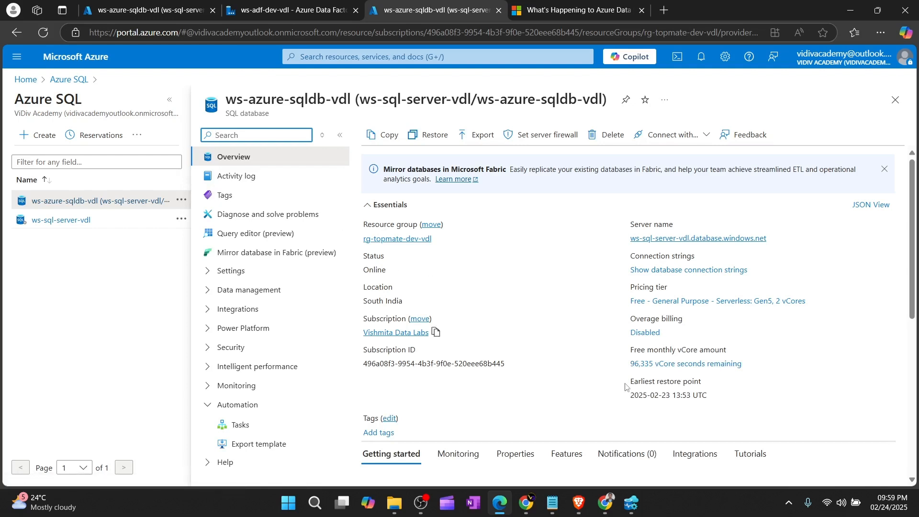
pyautogui.click(632, 504)
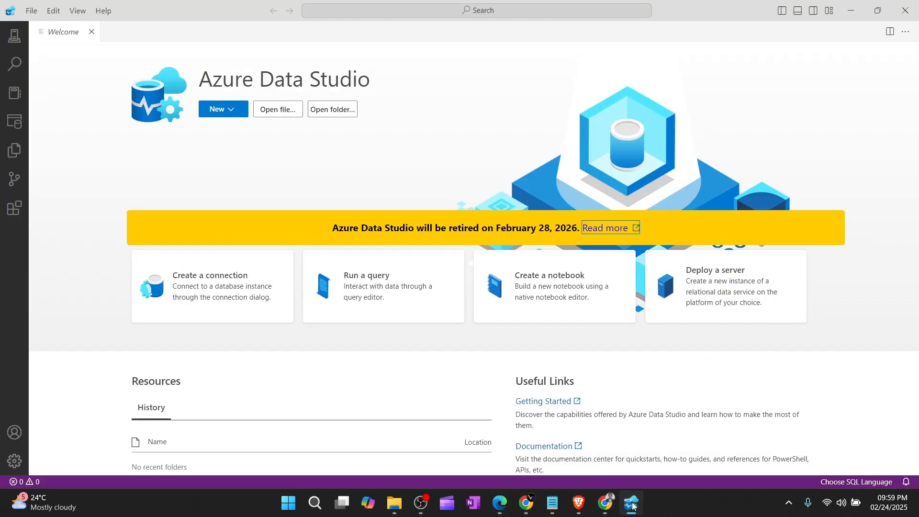
# Step: Open the Connections view and start a New Connection with Microsoft SQL Server as the connection type
pyautogui.click(632, 504)
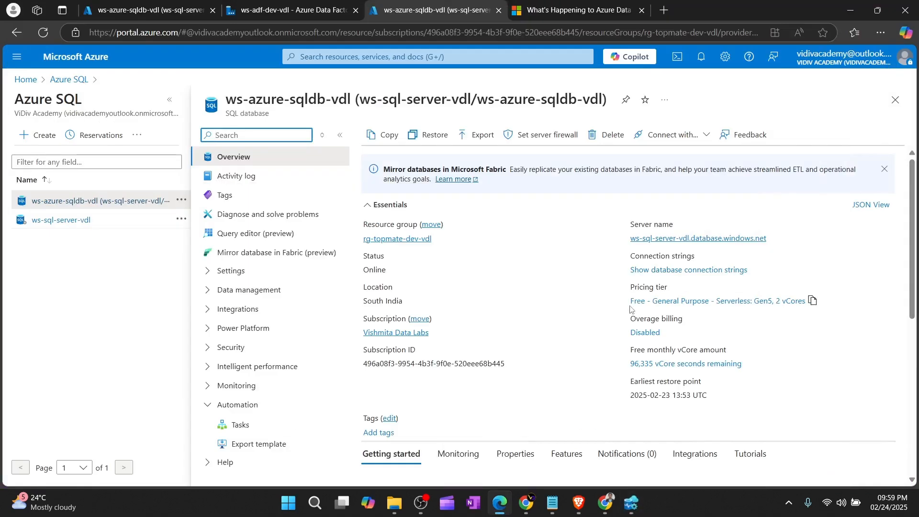
pyautogui.click(631, 503)
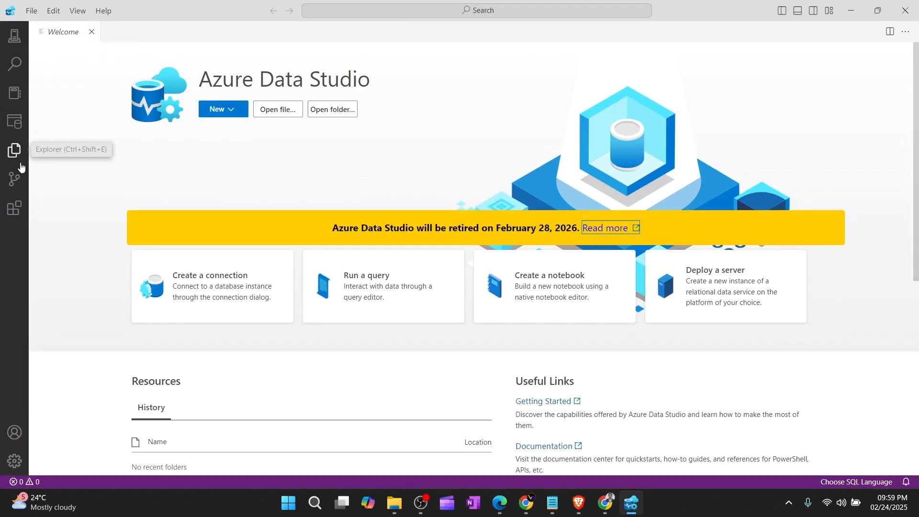
pyautogui.click(12, 40)
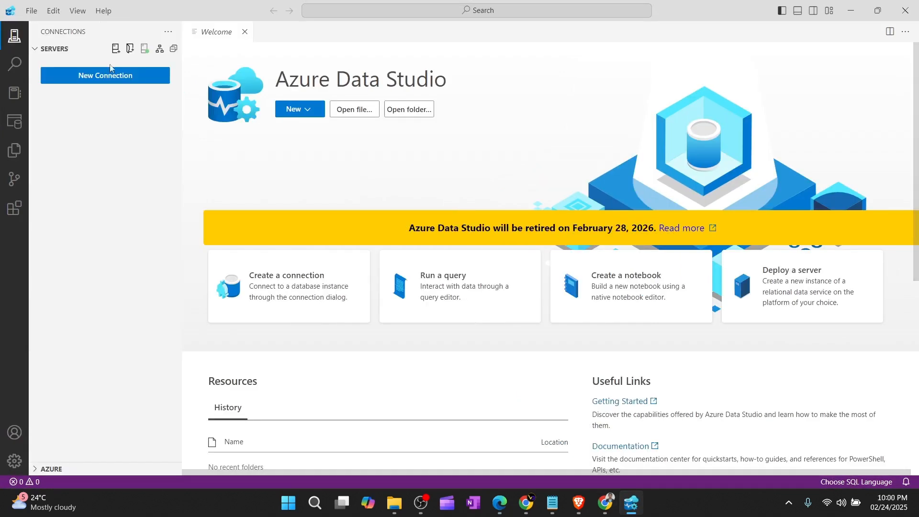
pyautogui.click(101, 77)
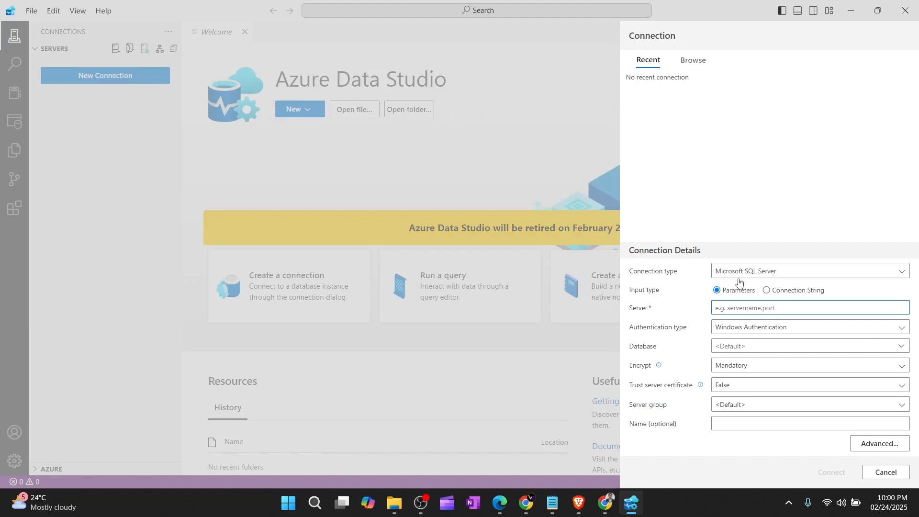
pyautogui.click(783, 279)
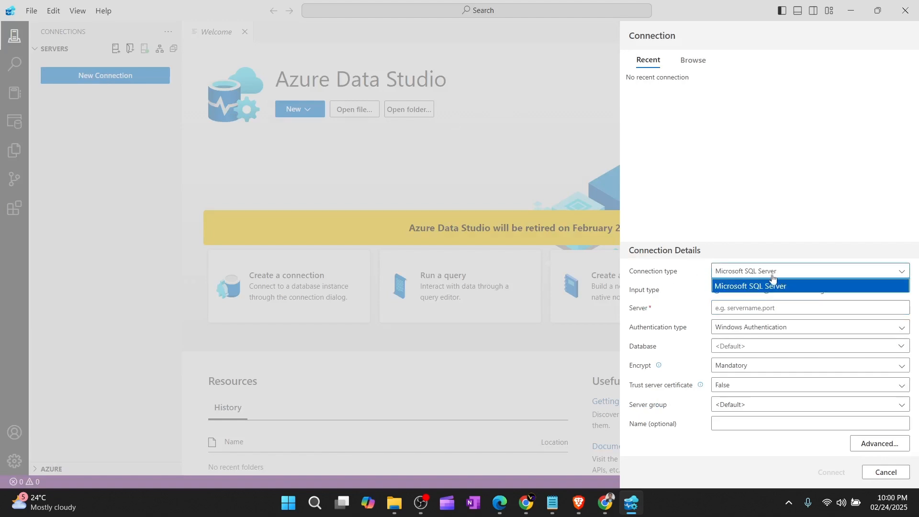
pyautogui.click(771, 281)
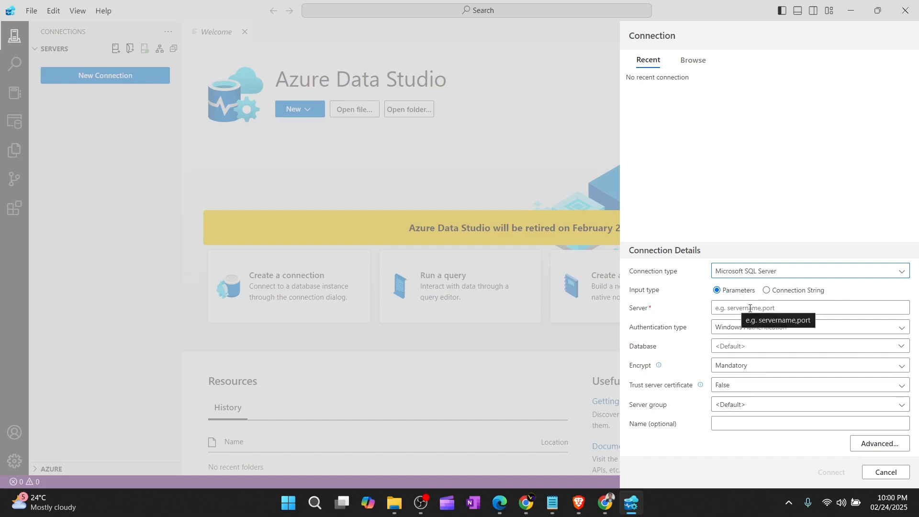
pyautogui.click(499, 502)
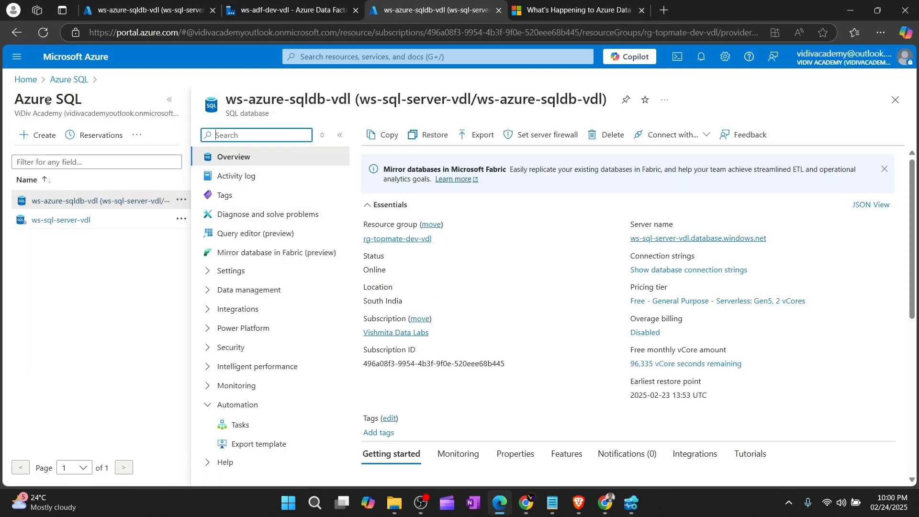
# Step: Copy the server name ws-sql-server-vdl.database.windows.net from the portal into the Server field
pyautogui.moveTo(695, 242)
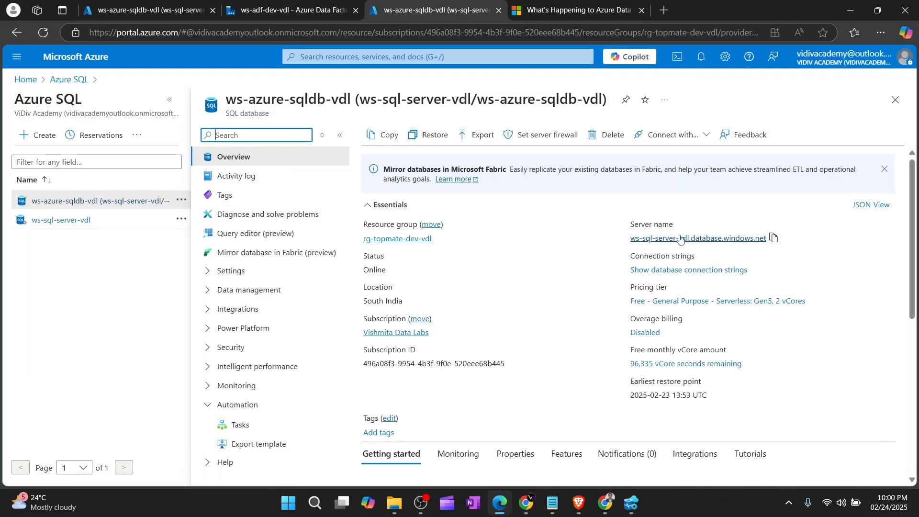
pyautogui.click(774, 237)
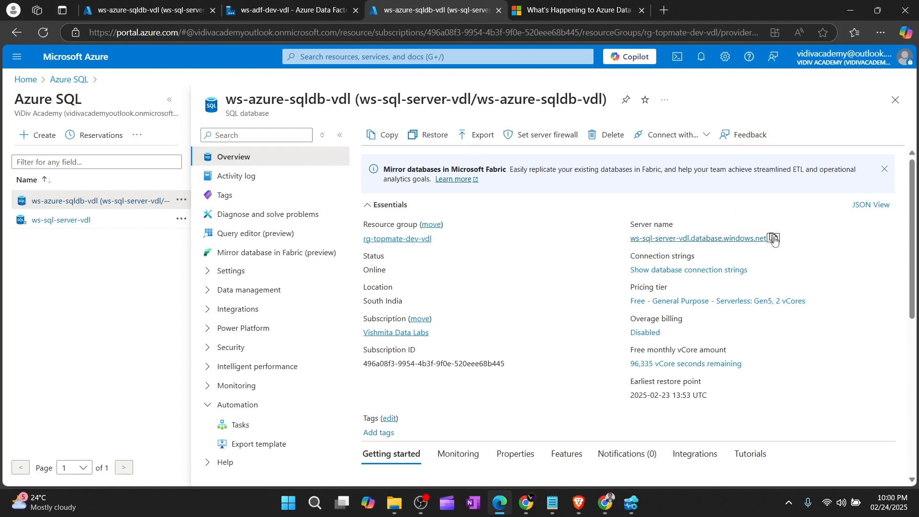
pyautogui.click(632, 503)
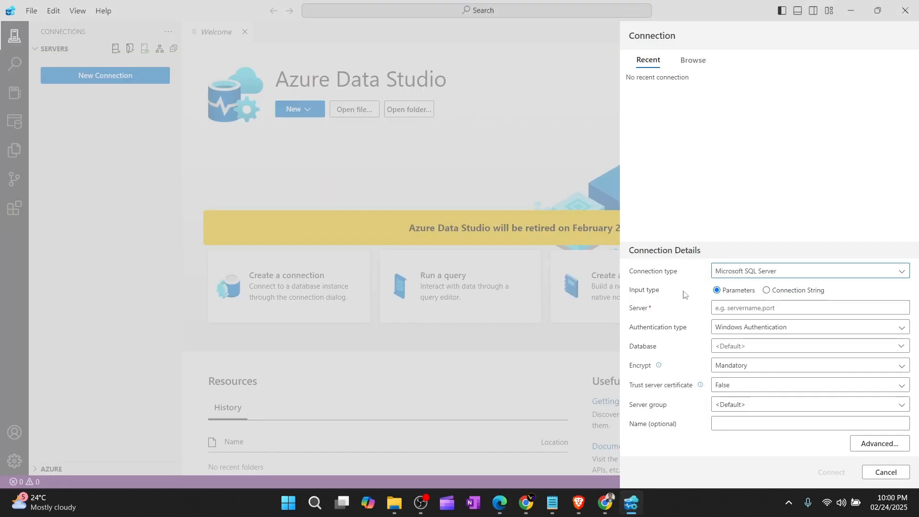
pyautogui.click(728, 310)
pyautogui.hotkey('ctrl', 'v')
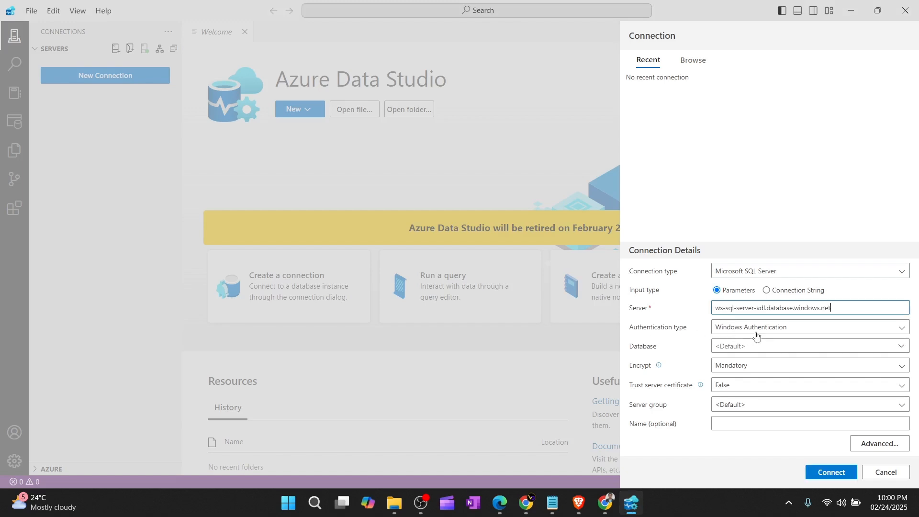
# Step: Set the authentication type to SQL Login, then recheck the portal's database overview
pyautogui.click(769, 328)
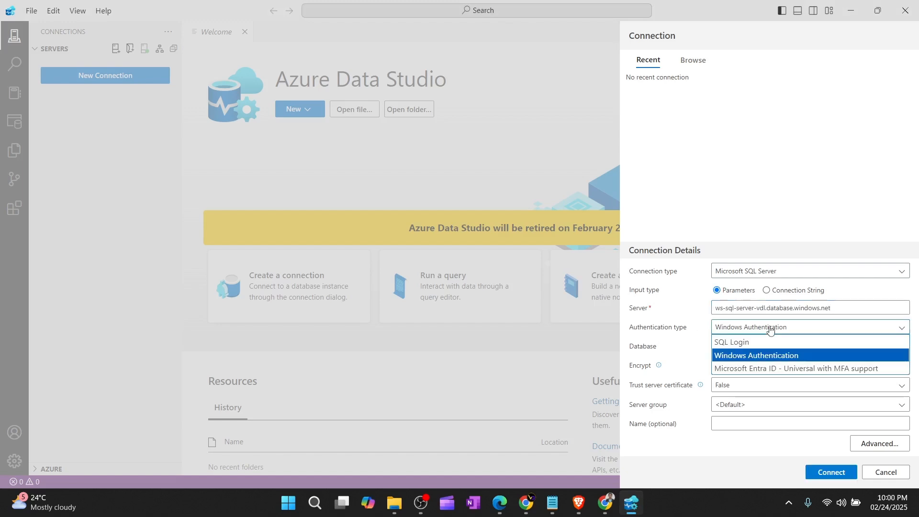
pyautogui.click(747, 343)
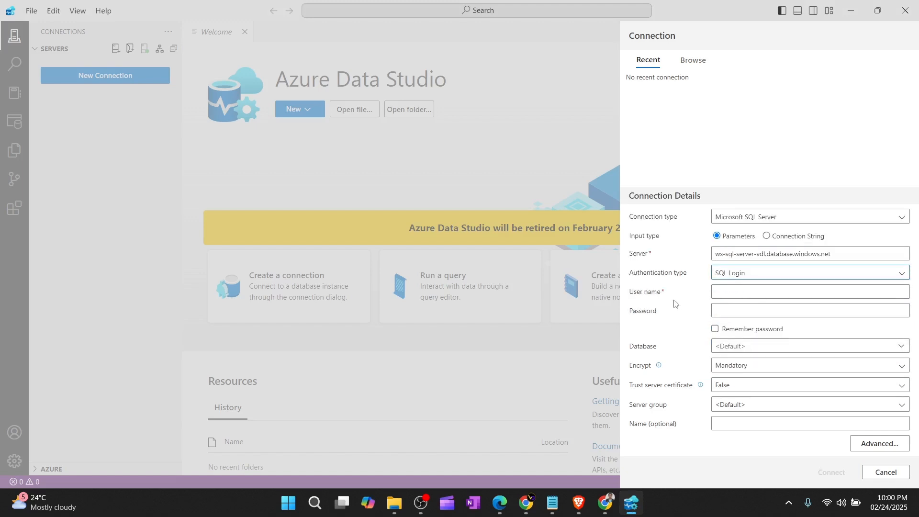
pyautogui.click(756, 279)
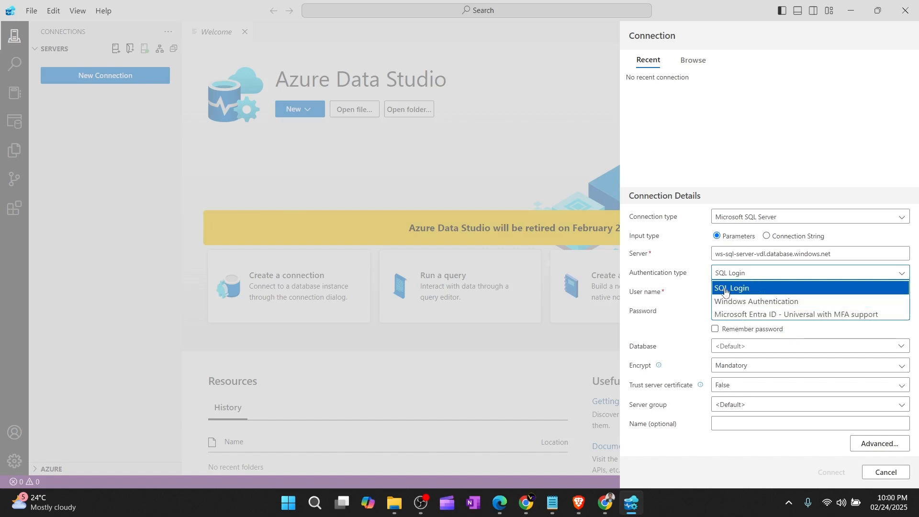
pyautogui.click(672, 274)
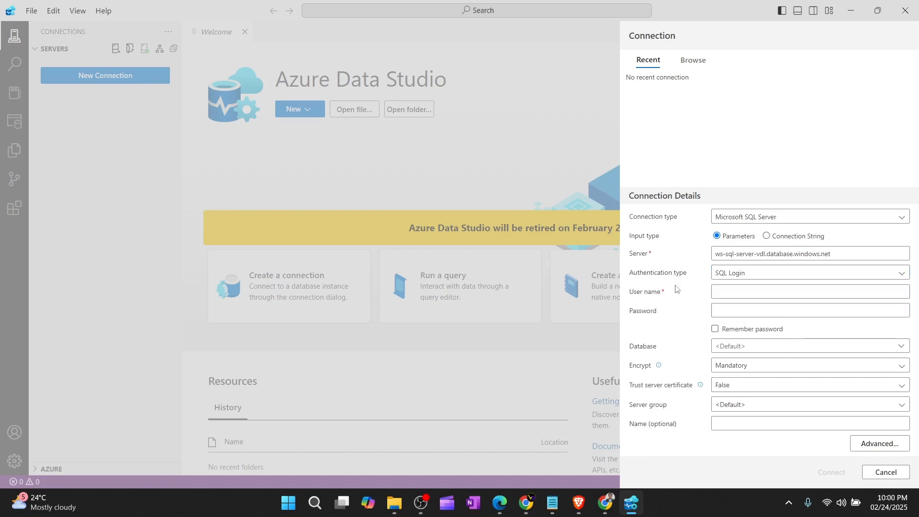
pyautogui.click(498, 503)
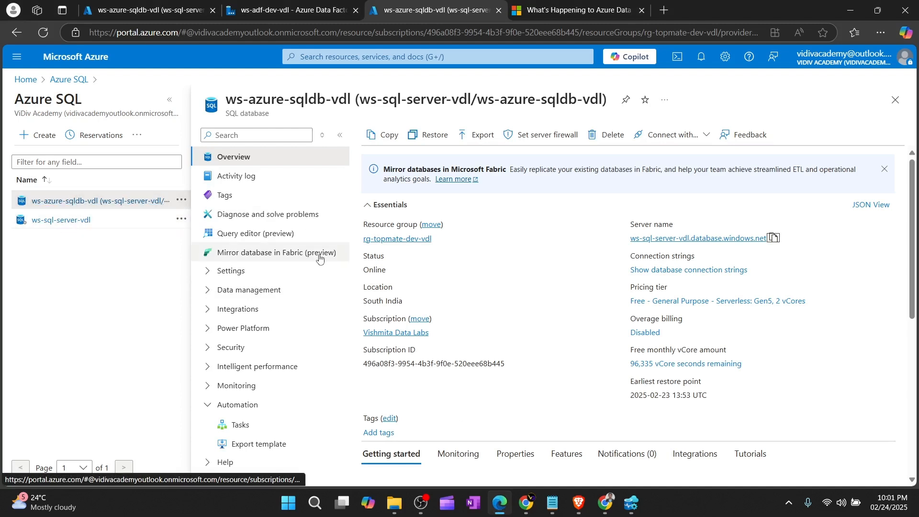
pyautogui.scroll(-3, 450, 290)
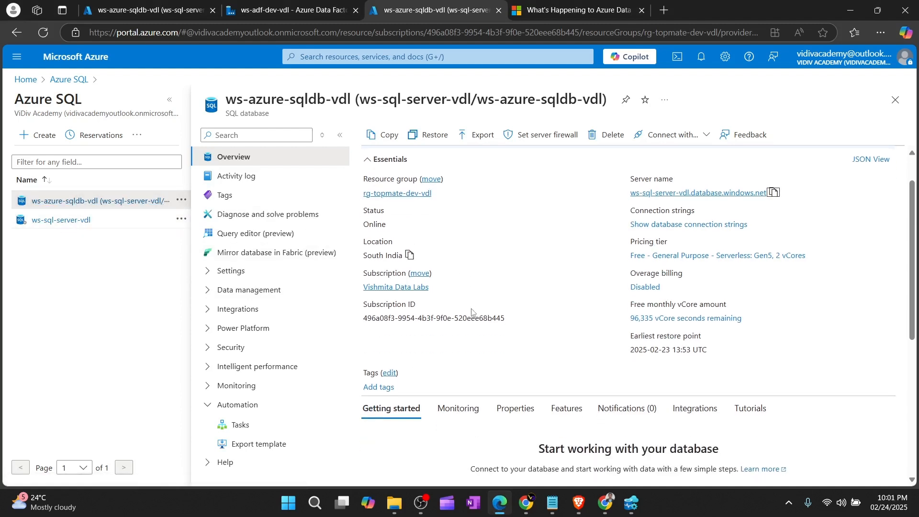
pyautogui.scroll(3, 547, 373)
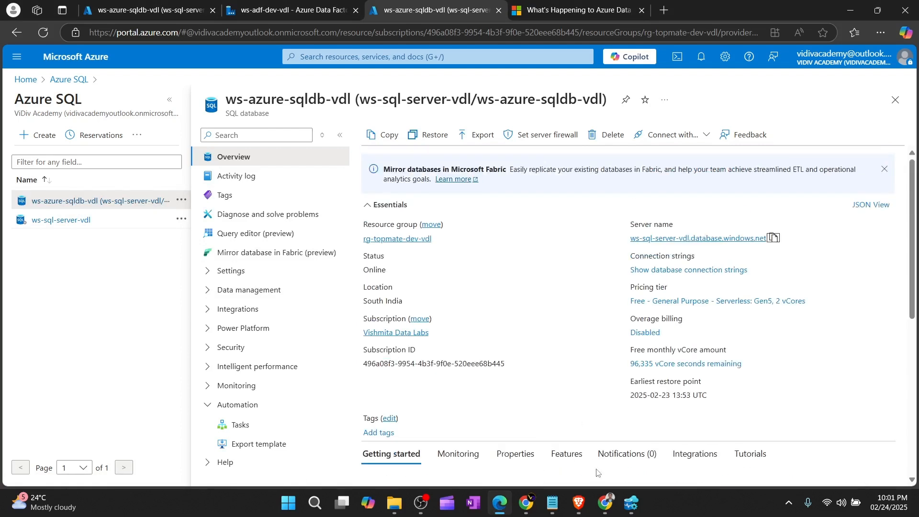
pyautogui.click(632, 502)
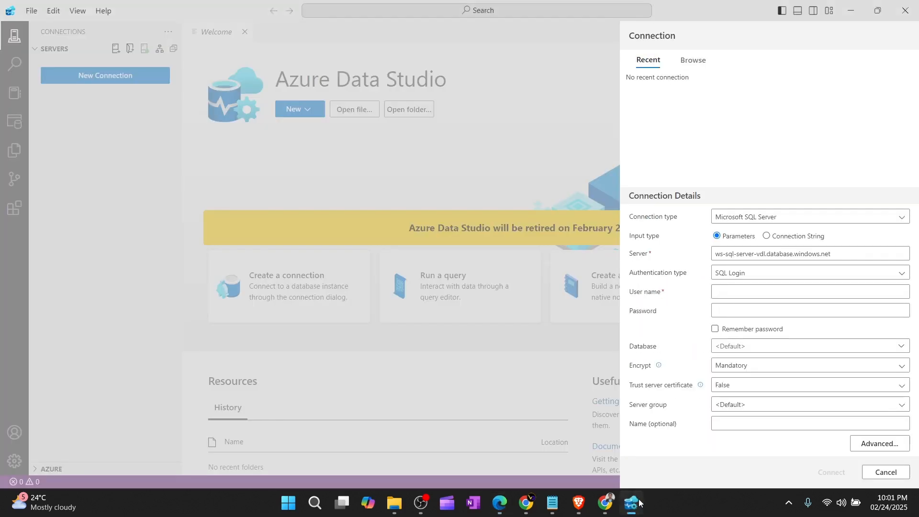
# Step: Type the SQL login user name and password, then pick ws-azure-sqldb-vdl from the Database list
pyautogui.click(735, 292)
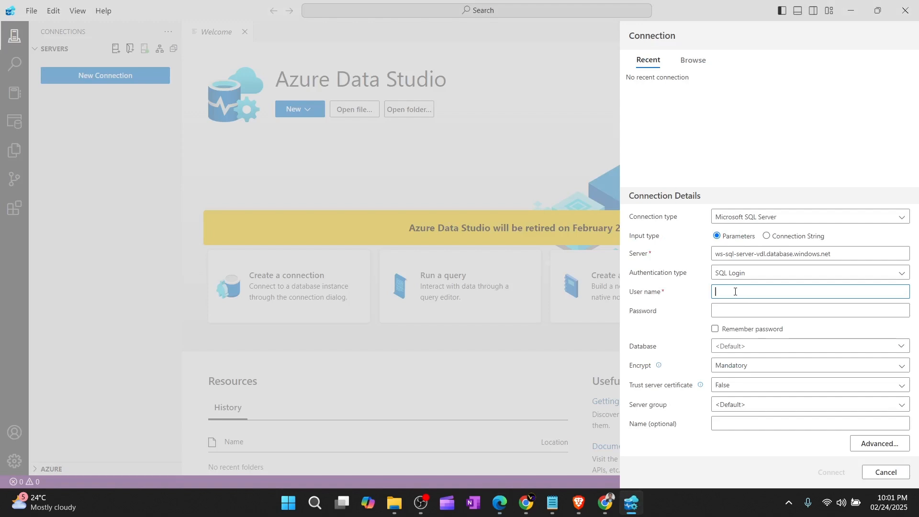
pyautogui.write('developer')
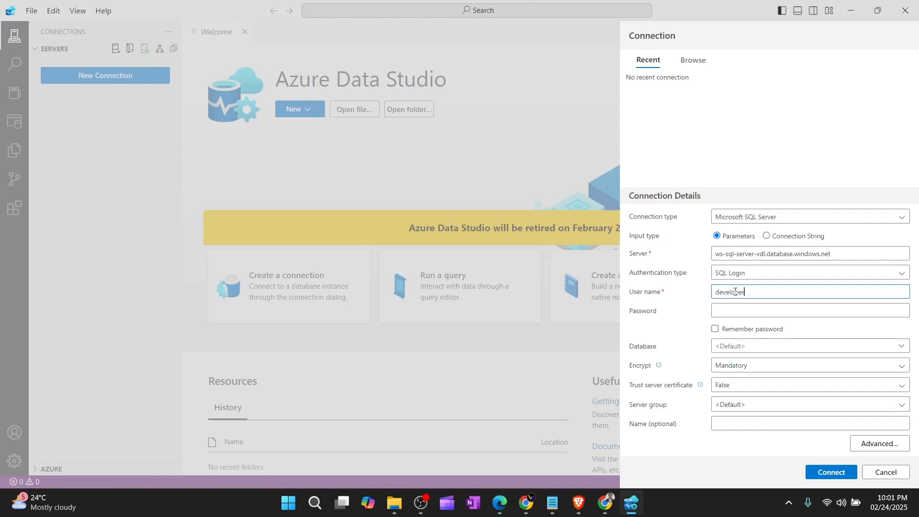
pyautogui.click(736, 307)
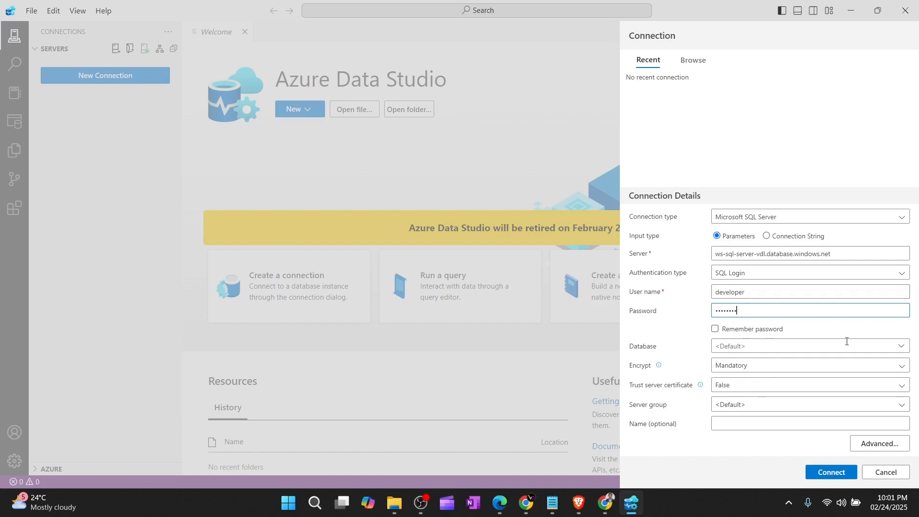
pyautogui.click(902, 345)
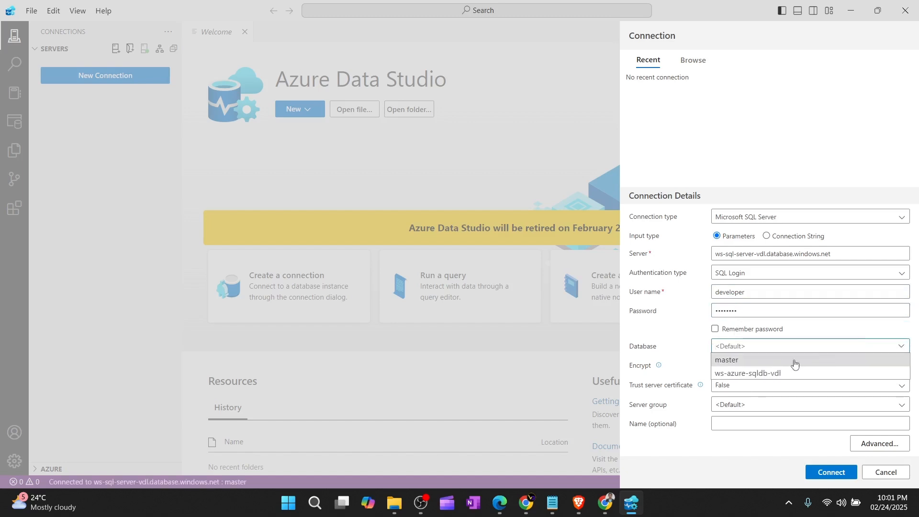
pyautogui.click(727, 376)
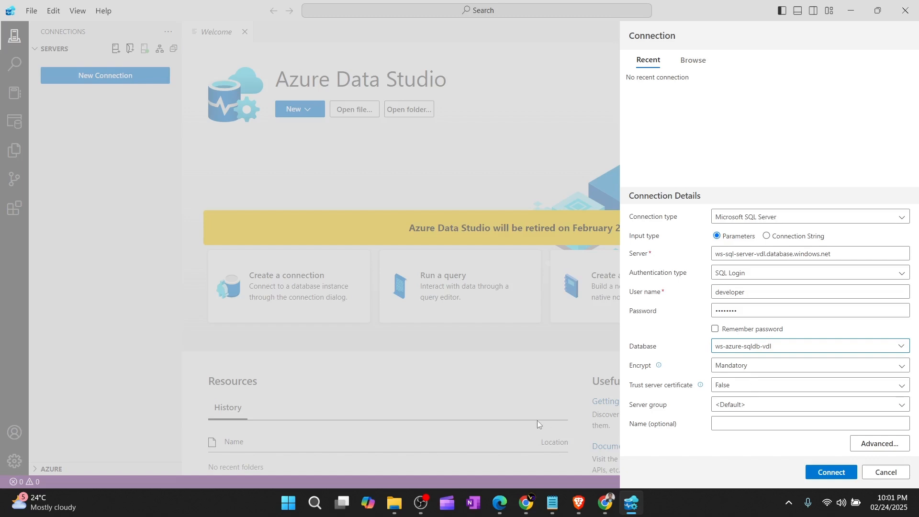
pyautogui.click(499, 502)
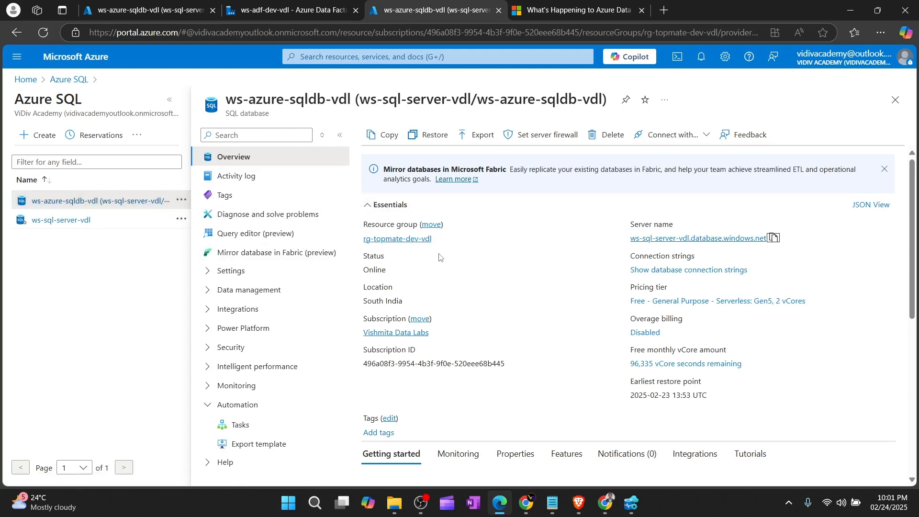
# Step: Review the ws-azure-sqldb-vdl overview in the portal, then return to the completed connection form
pyautogui.scroll(-1, 439, 258)
pyautogui.scroll(1, 563, 349)
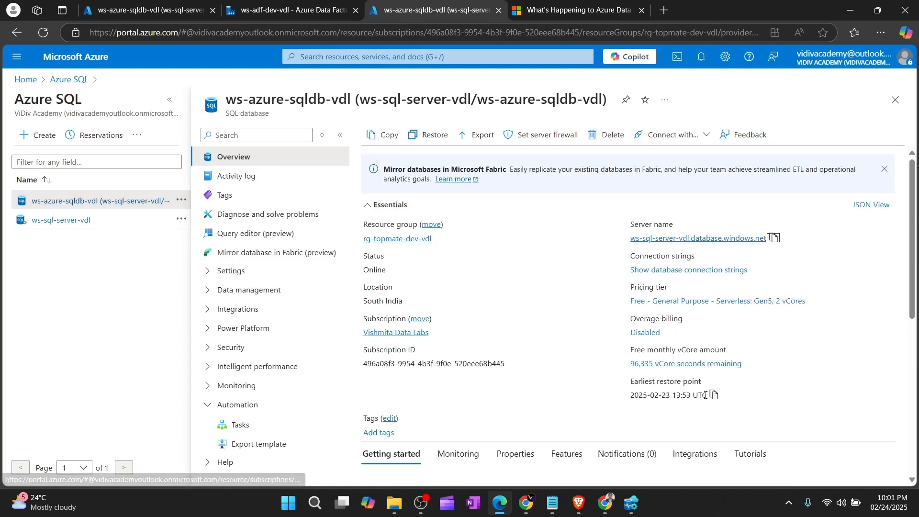
pyautogui.click(632, 503)
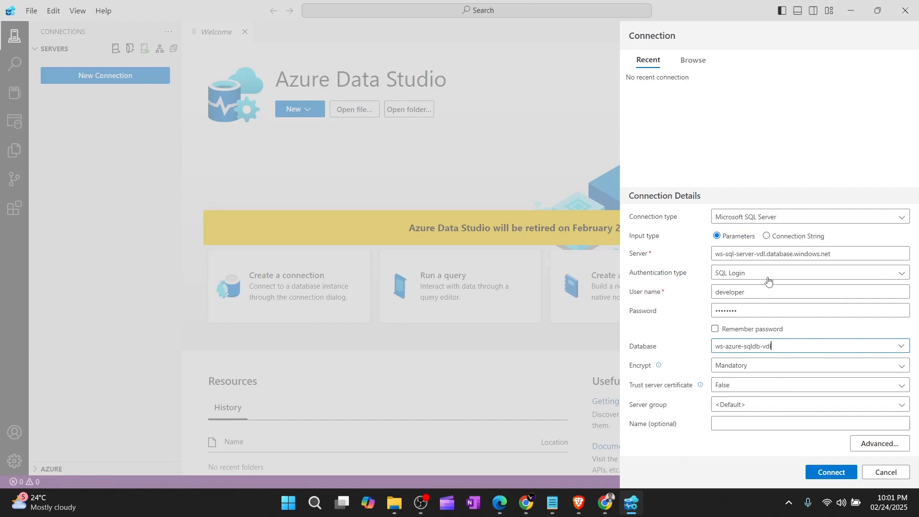
# Step: Connect to the ws-azure-sqldb-vdl database and expand its Tables folder in the Servers tree
pyautogui.click(830, 473)
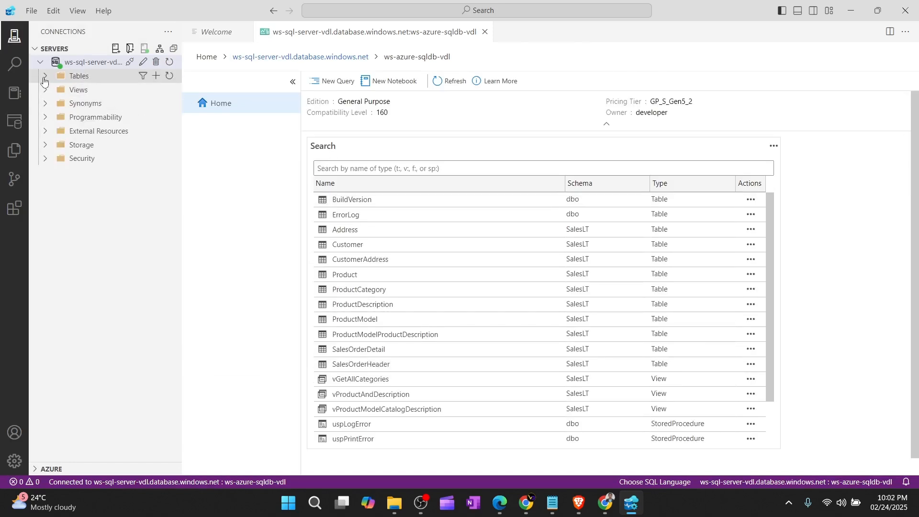
pyautogui.click(44, 76)
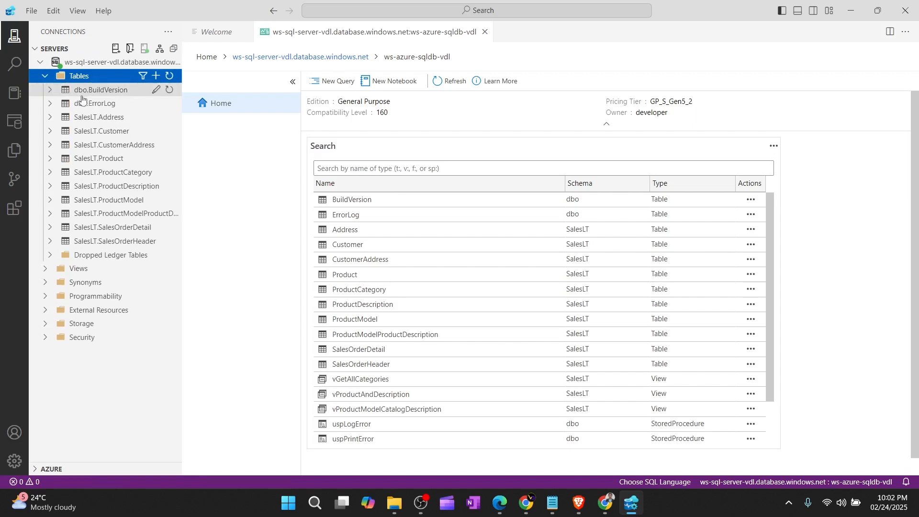
pyautogui.click(499, 502)
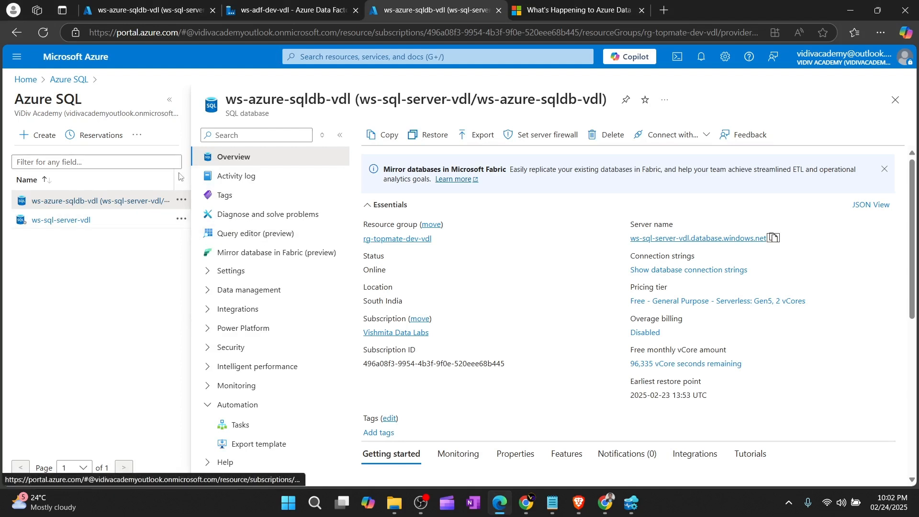
# Step: Log in to the ws-azure-sqldb-vdl portal Query editor with the SQL password and expand Tables
pyautogui.click(80, 206)
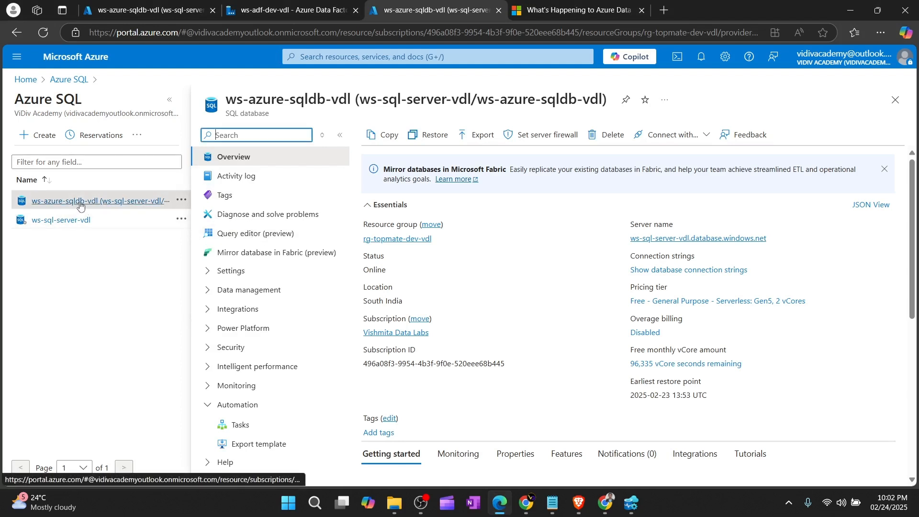
pyautogui.click(249, 234)
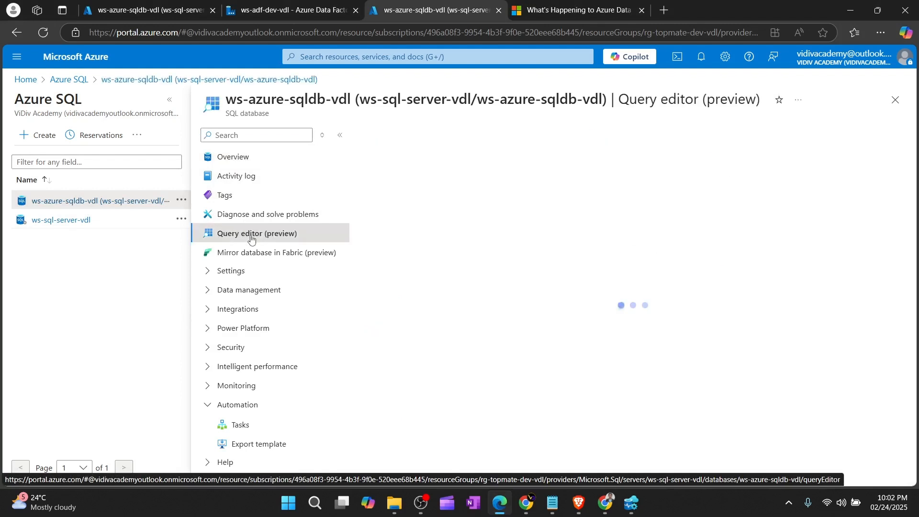
pyautogui.click(504, 355)
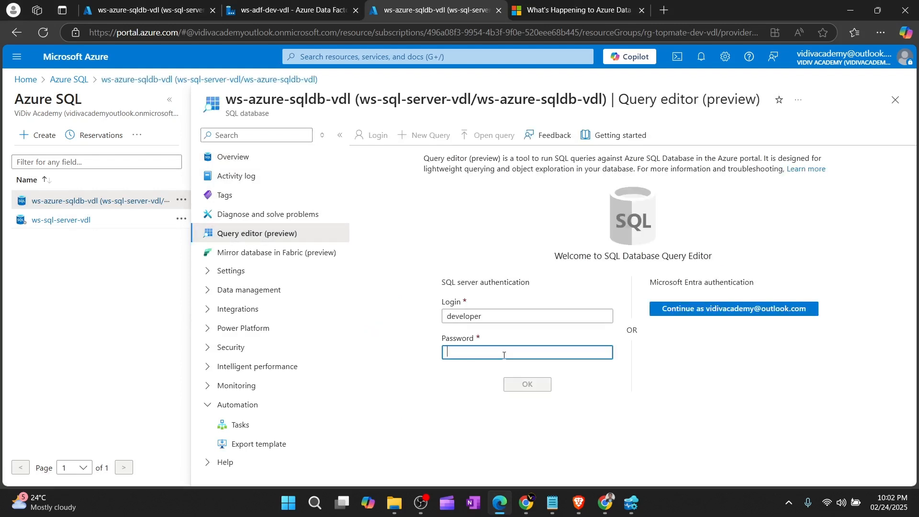
pyautogui.write('d')
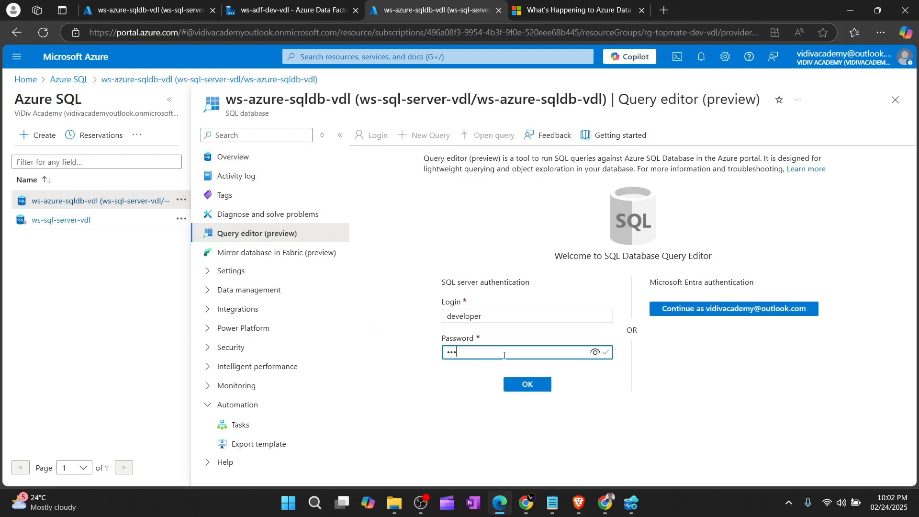
pyautogui.press('Return')
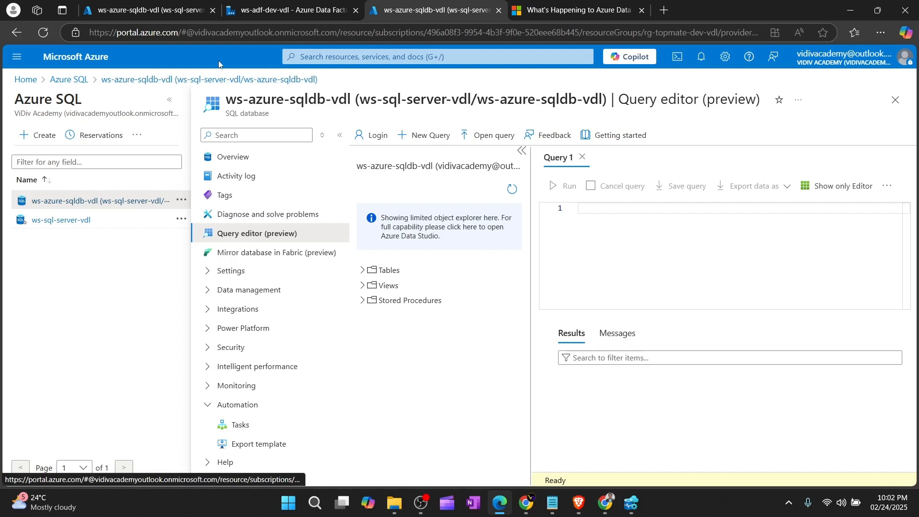
pyautogui.click(364, 270)
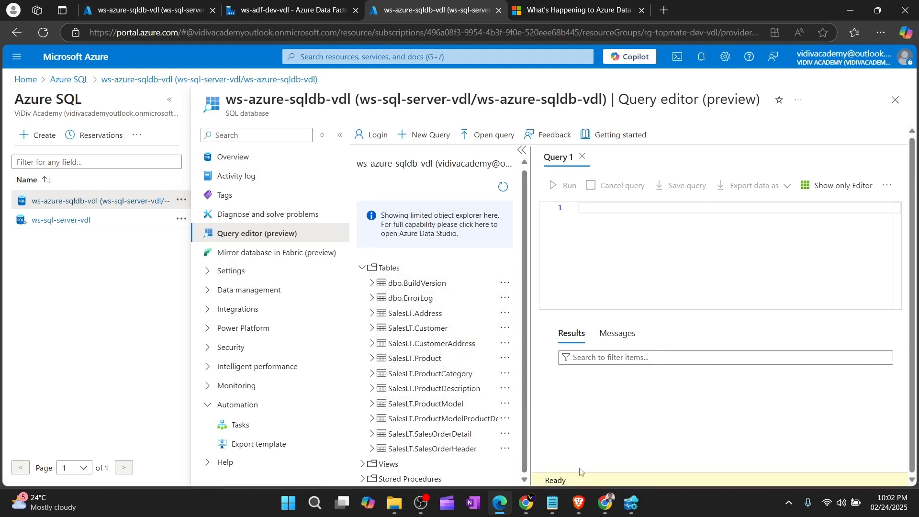
pyautogui.click(630, 503)
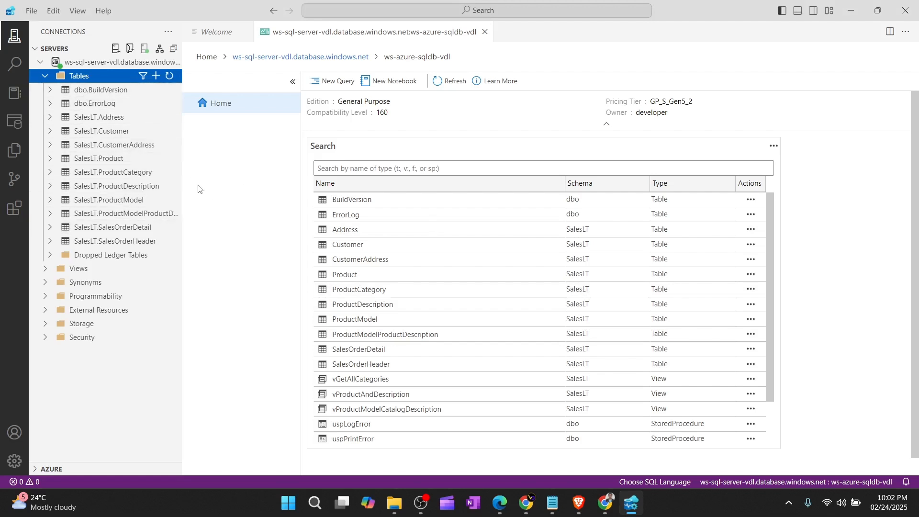
# Step: Close the open dashboard and query tabs without saving the old query
pyautogui.hotkey('ctrl', 'k')
pyautogui.hotkey('ctrl', 'w')
pyautogui.click(480, 263)
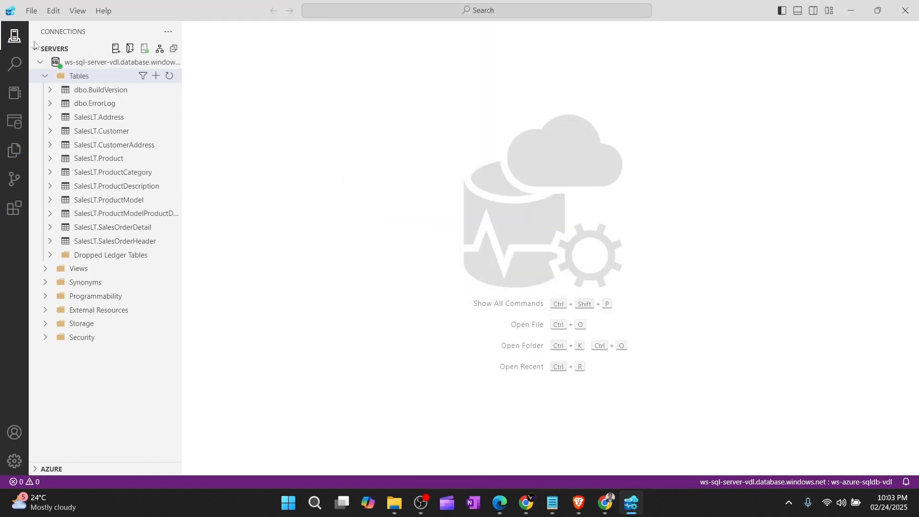
# Step: In a new query, run SELECT * FROM [SalesLT].[Address]; to return the 450 address rows
pyautogui.click(31, 10)
pyautogui.click(52, 30)
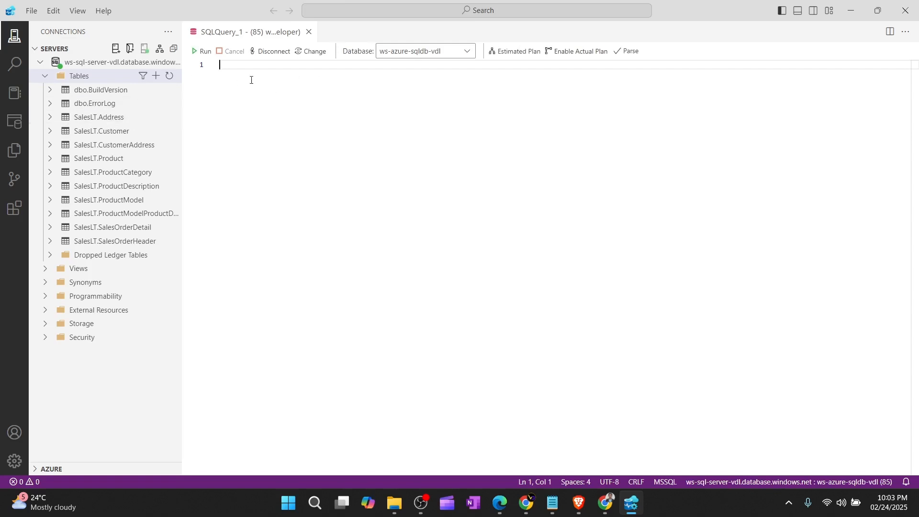
pyautogui.write('SELECT * FROM')
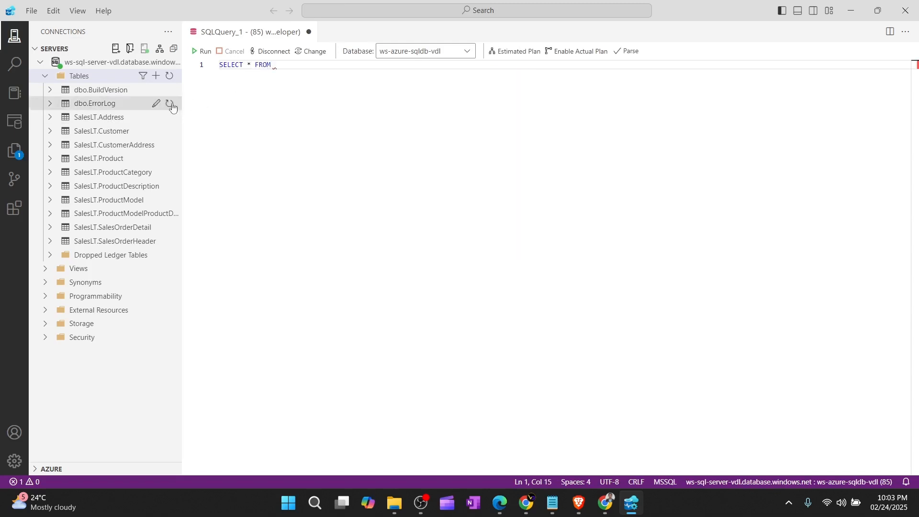
pyautogui.moveTo(113, 117); pyautogui.dragTo(307, 61)
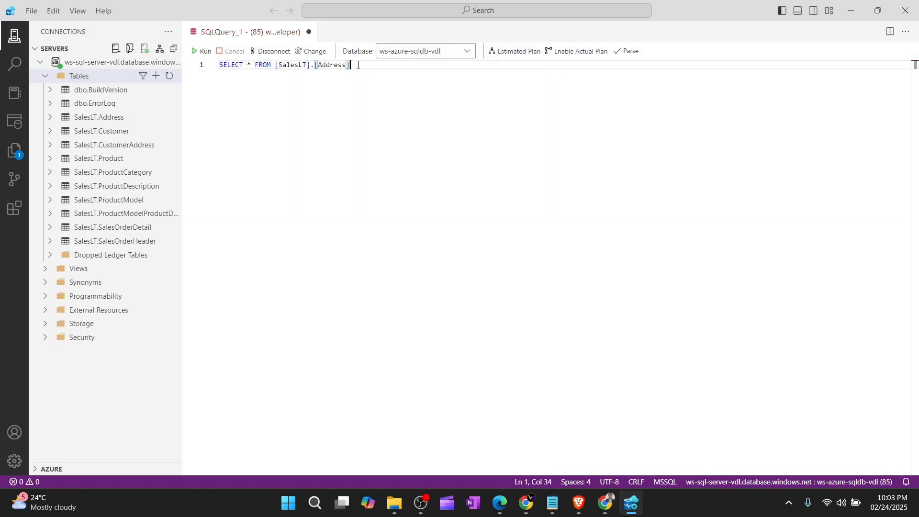
pyautogui.write(';')
pyautogui.click(202, 51)
pyautogui.scroll(-5, 507, 351)
pyautogui.scroll(5, 506, 351)
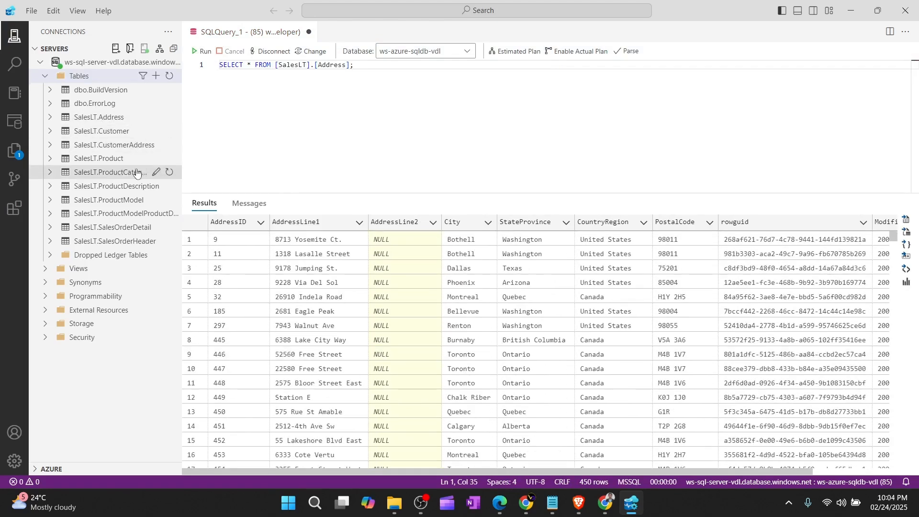